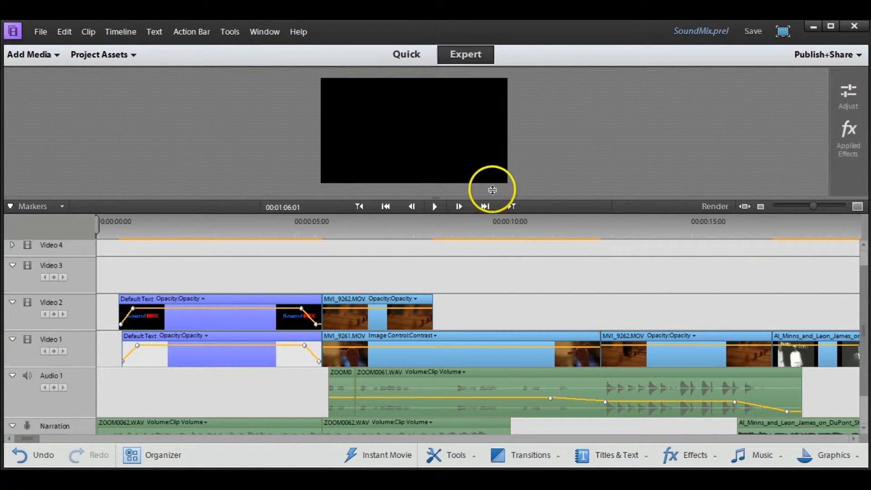
# Step: Examine the entire SoundMix timeline, including the Video 2, Video 1, Audio 1 and Narration tracks
pyautogui.moveTo(813, 207); pyautogui.dragTo(804, 212)
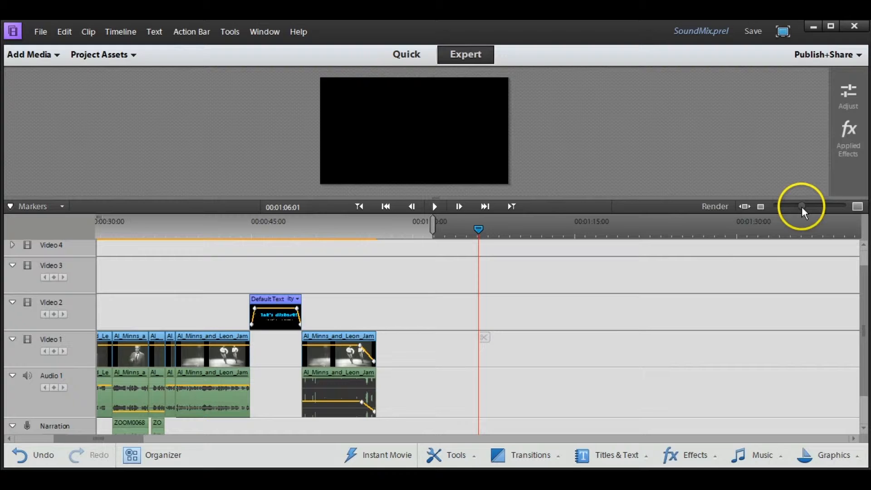
pyautogui.moveTo(125, 440); pyautogui.dragTo(58, 438)
pyautogui.moveTo(856, 282); pyautogui.dragTo(857, 305)
pyautogui.click(285, 311)
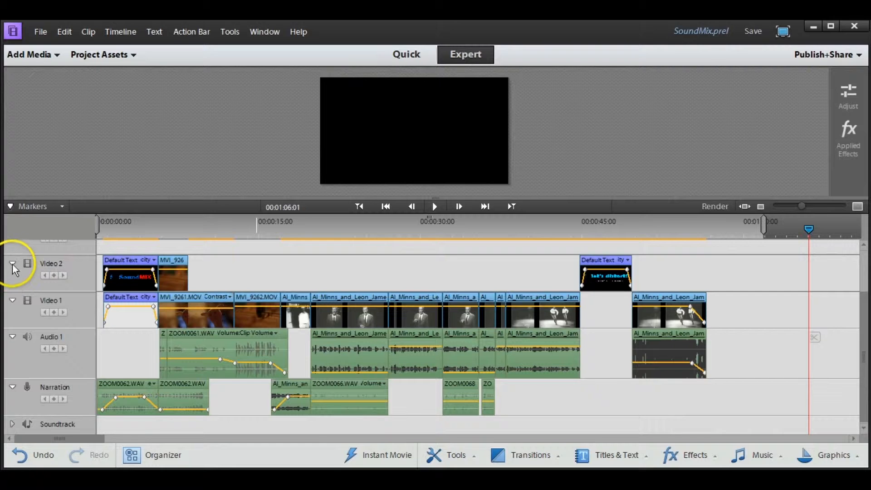
pyautogui.click(14, 265)
pyautogui.click(11, 280)
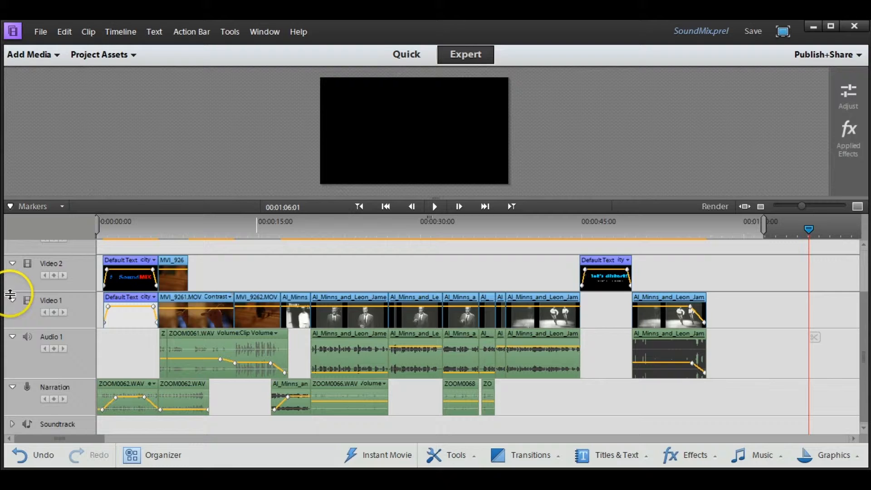
pyautogui.click(12, 299)
pyautogui.click(12, 318)
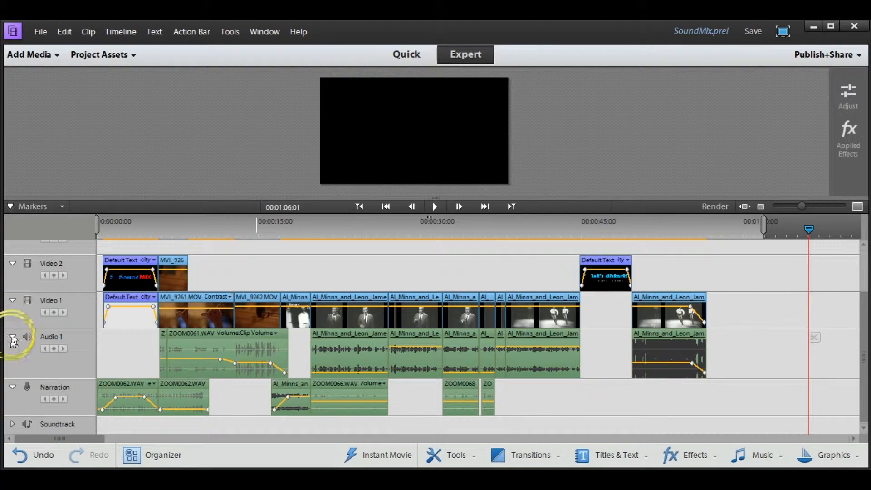
pyautogui.click(13, 387)
pyautogui.click(12, 404)
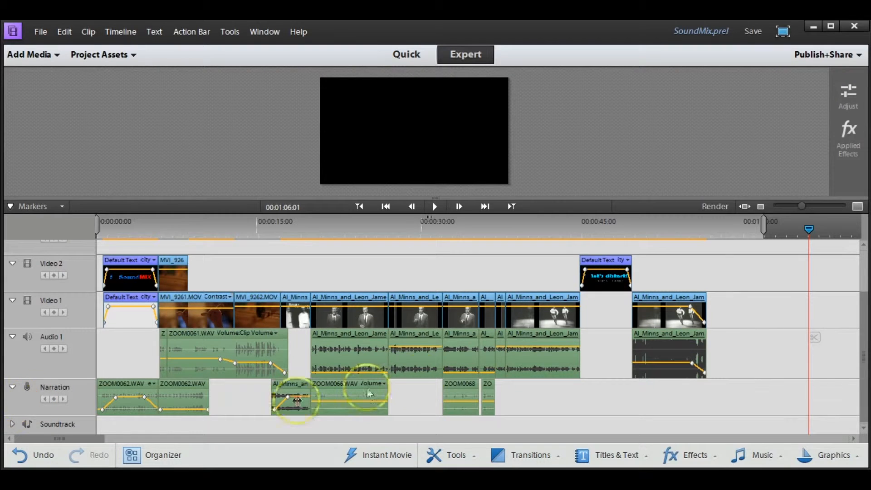
# Step: Play the opening SoundMIX title and the MVI_9261 standup section with its ZOOM0061 and ZOOM0062 audio
pyautogui.click(99, 229)
pyautogui.moveTo(100, 231); pyautogui.dragTo(166, 233)
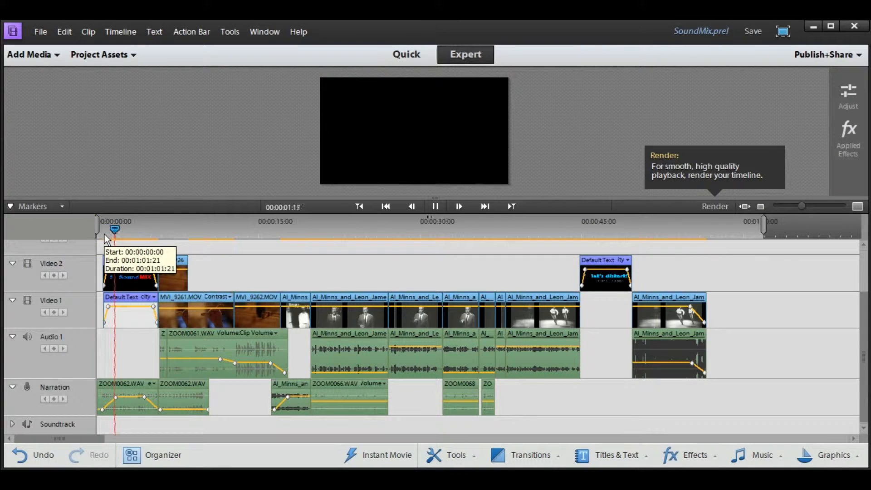
pyautogui.moveTo(119, 230); pyautogui.dragTo(134, 226)
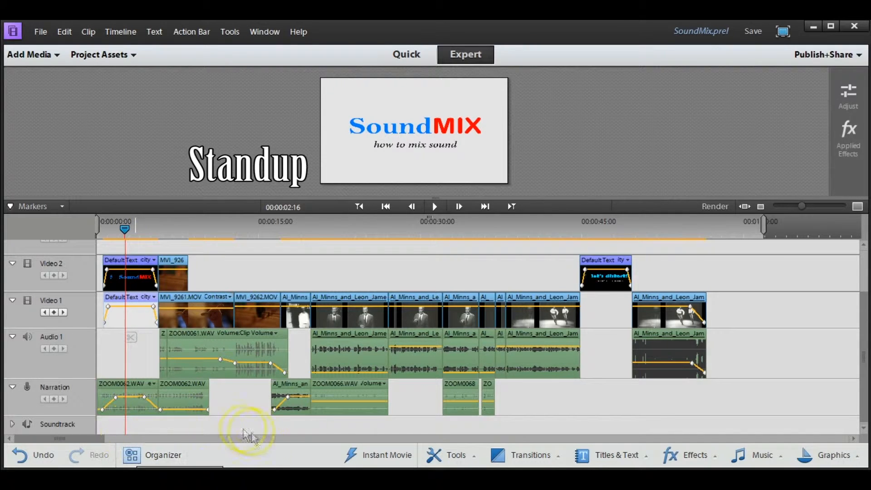
pyautogui.click(304, 359)
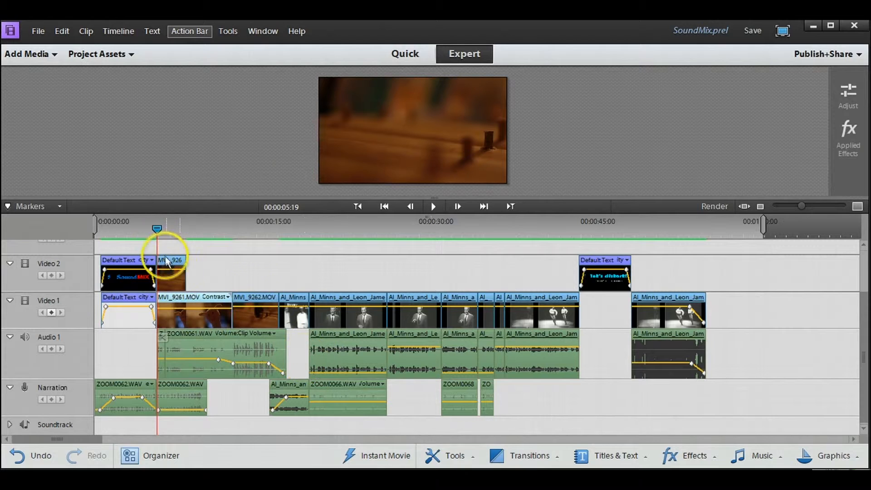
pyautogui.moveTo(162, 231)
pyautogui.mouseDown()
pyautogui.moveTo(248, 235)
pyautogui.moveTo(169, 231)
pyautogui.moveTo(164, 240)
pyautogui.mouseUp()
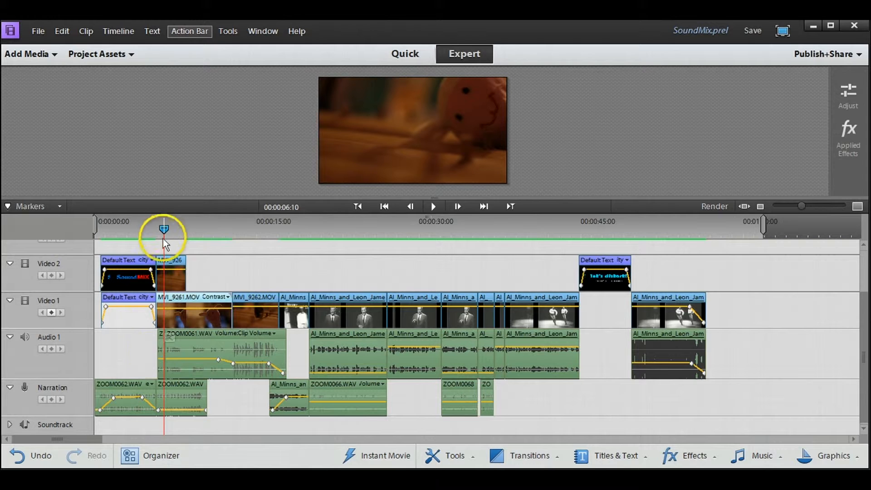
pyautogui.click(233, 363)
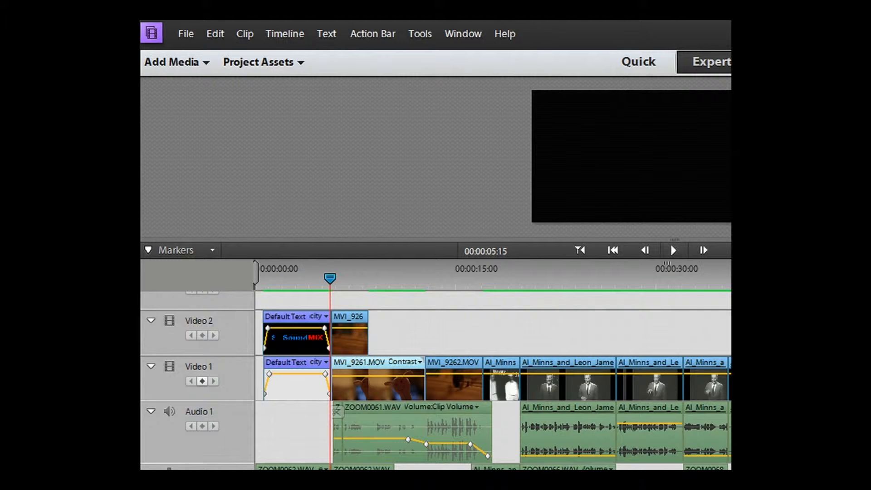
pyautogui.press('space')
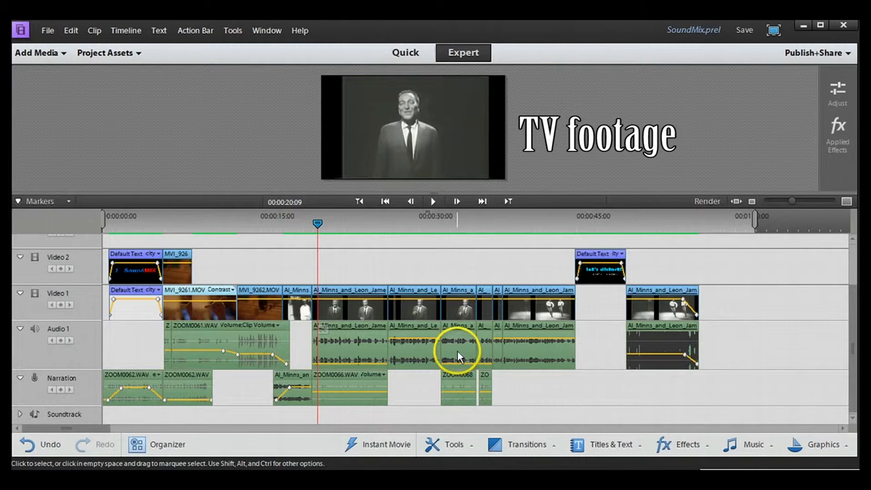
# Step: Play the transition from the MVI_9262 clip into the Minns and James TV footage
pyautogui.click(527, 278)
pyautogui.moveTo(310, 230); pyautogui.dragTo(282, 231)
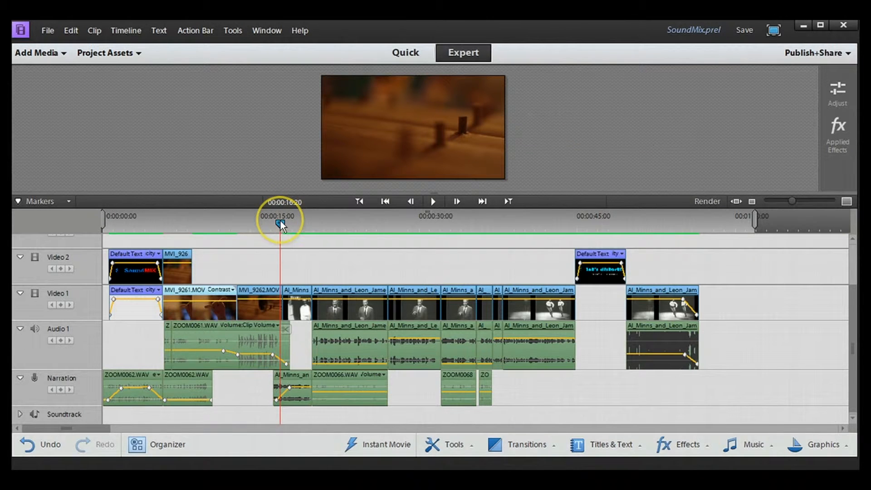
pyautogui.click(435, 201)
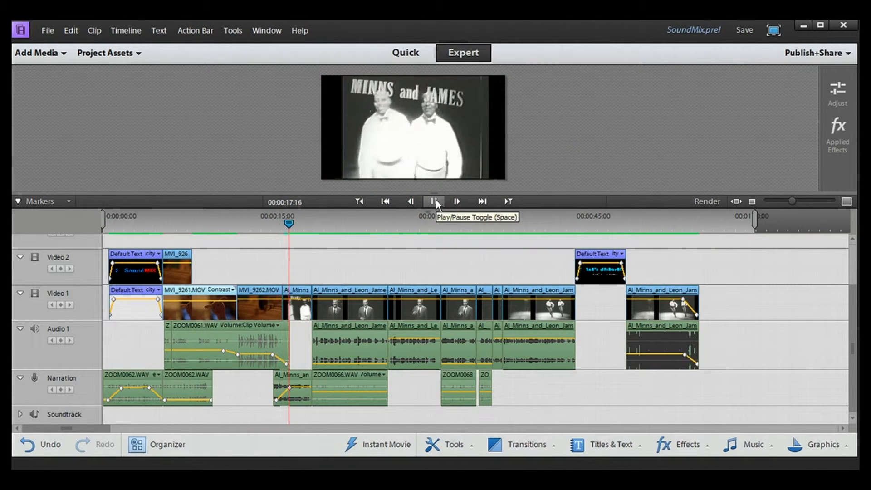
pyautogui.click(436, 202)
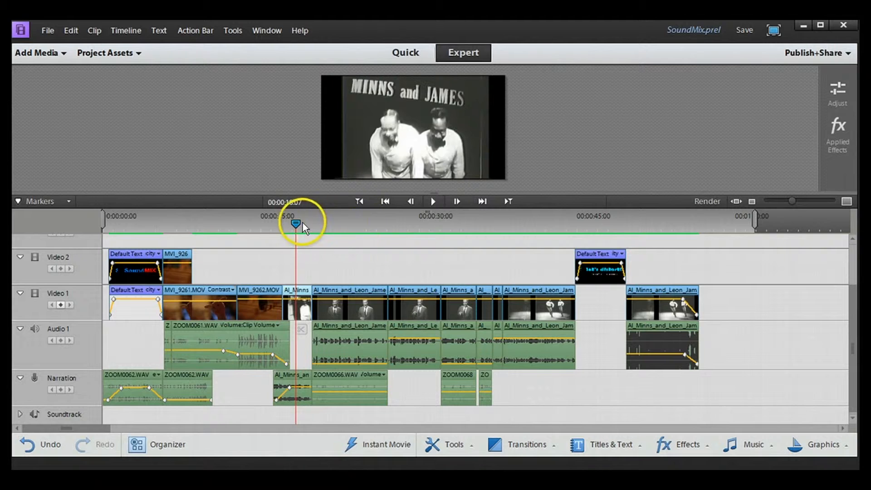
# Step: Play the TV host footage both under the ZOOM0066 narration and in the section after that narration ends
pyautogui.moveTo(299, 226); pyautogui.dragTo(344, 227)
pyautogui.click(434, 201)
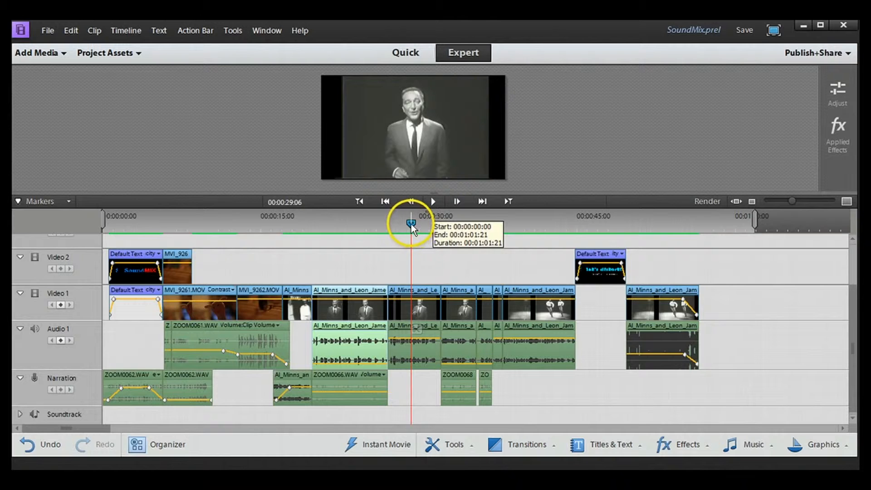
pyautogui.moveTo(412, 224); pyautogui.dragTo(350, 230)
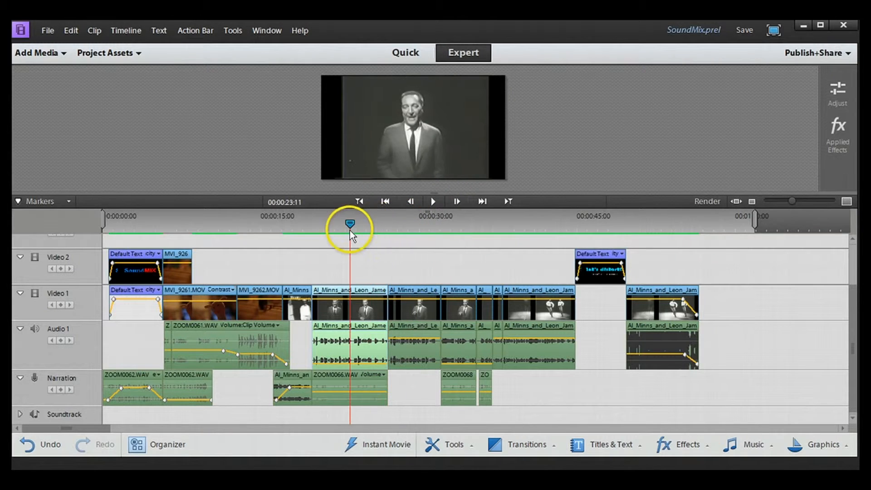
pyautogui.click(433, 201)
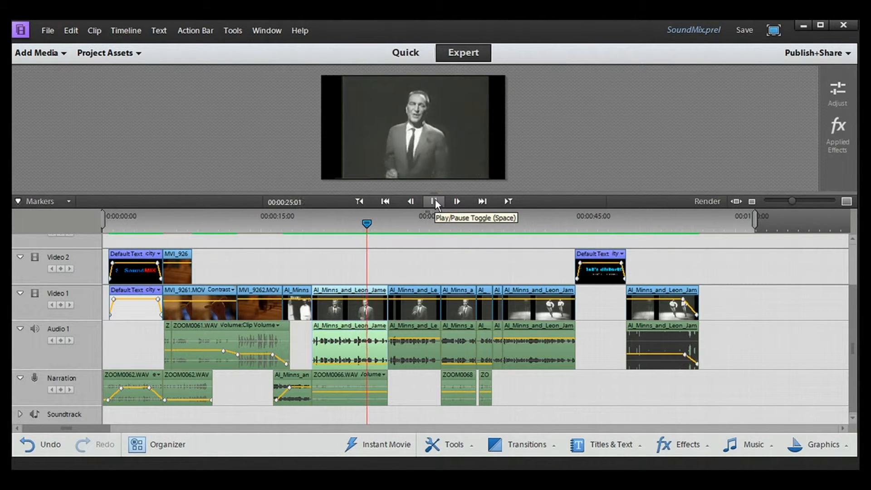
pyautogui.moveTo(389, 223); pyautogui.dragTo(418, 224)
pyautogui.click(432, 202)
pyautogui.click(430, 205)
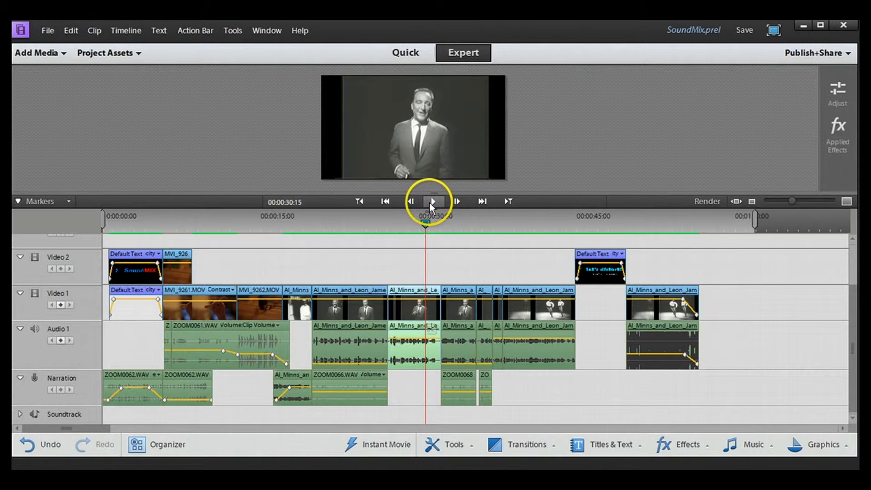
# Step: Replay the lead-in to the Minns and James footage, and play the "let's distort!" title with the clip following it
pyautogui.click(265, 229)
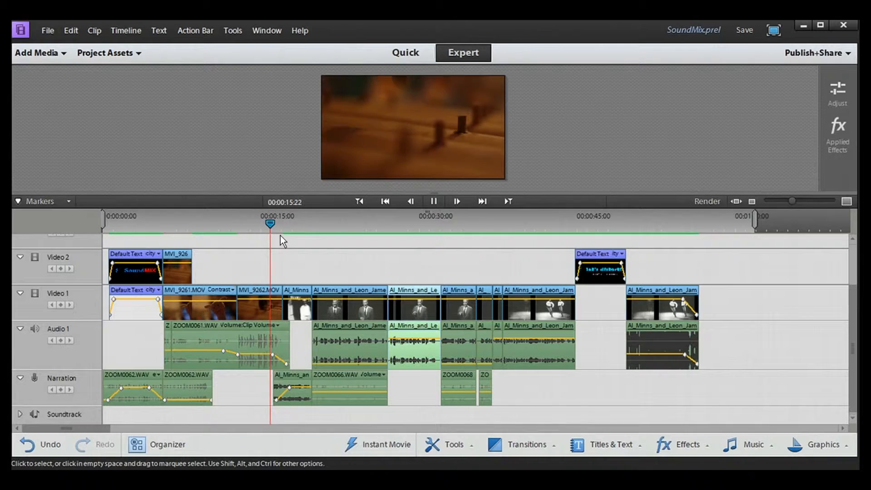
pyautogui.click(306, 232)
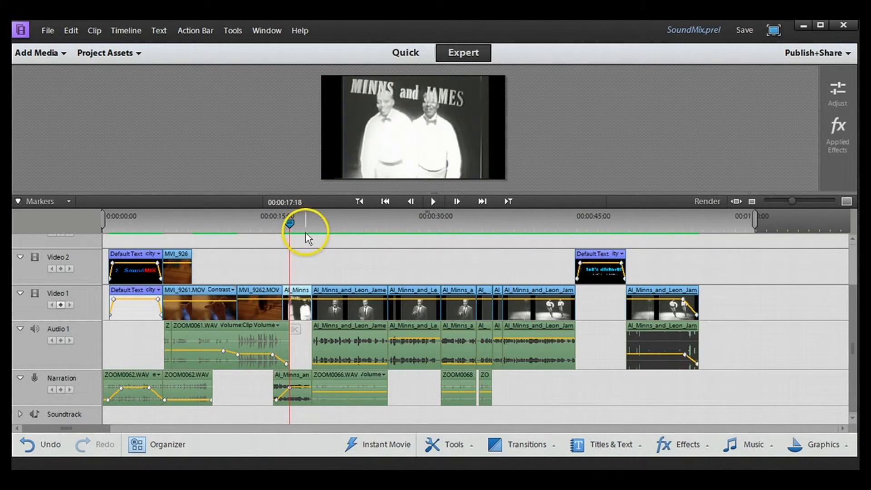
pyautogui.click(587, 222)
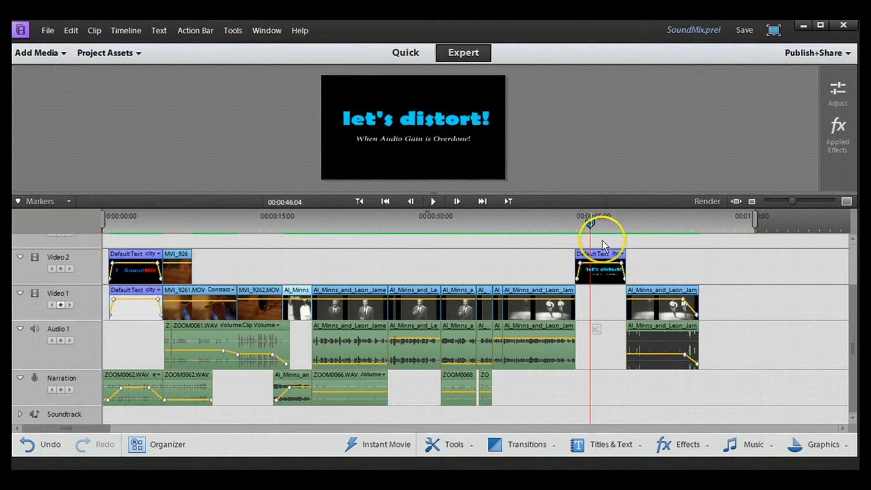
pyautogui.moveTo(587, 222); pyautogui.dragTo(574, 224)
pyautogui.press('space')
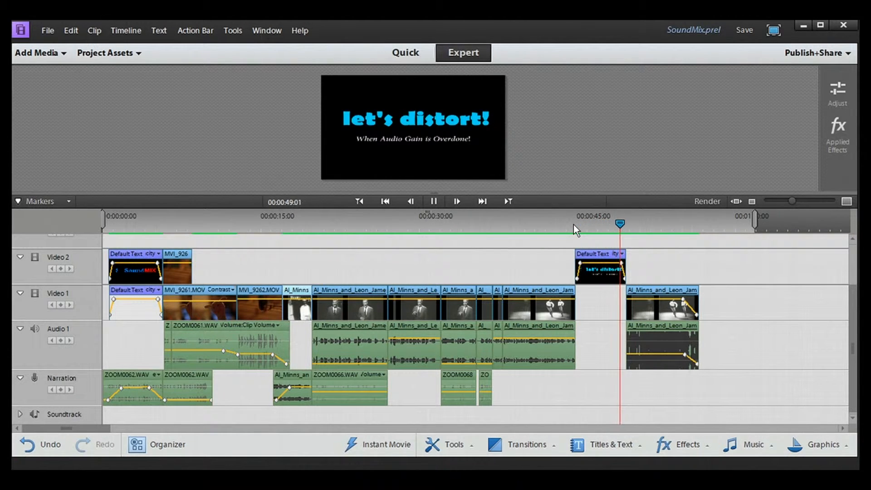
pyautogui.click(708, 235)
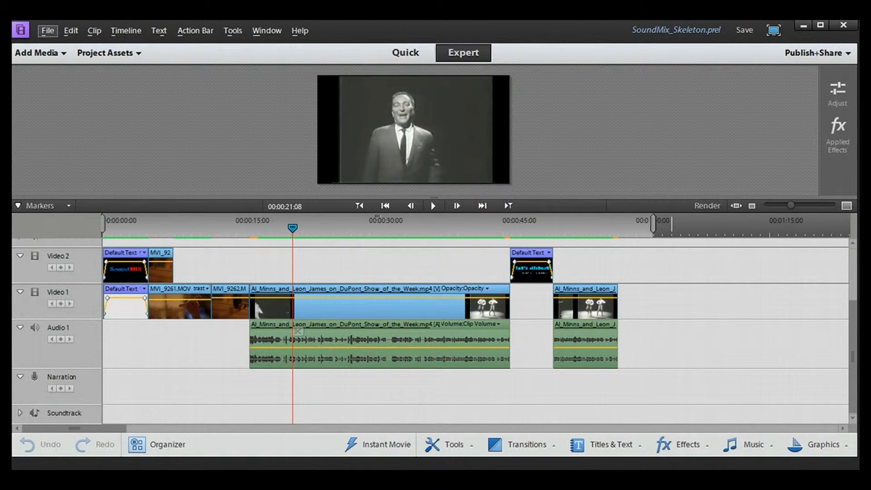
# Step: Select all clips in the SoundMix_Skeleton timeline, clear the selection, and select them all again
pyautogui.moveTo(852, 318)
pyautogui.mouseDown()
pyautogui.moveTo(852, 302)
pyautogui.moveTo(859, 314)
pyautogui.mouseUp()
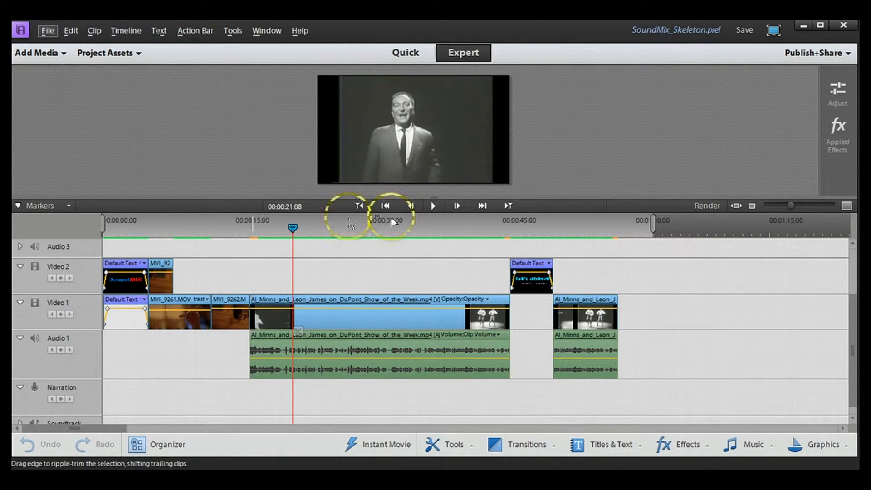
pyautogui.click(247, 313)
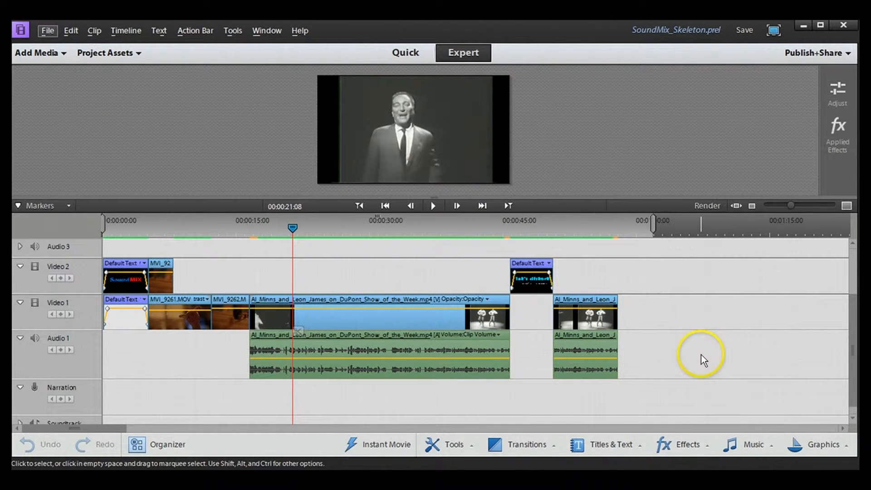
pyautogui.click(71, 31)
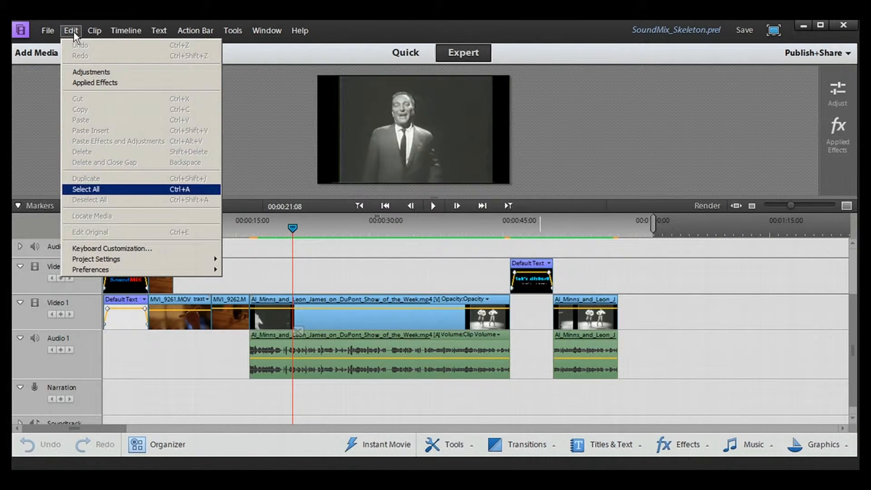
pyautogui.click(121, 188)
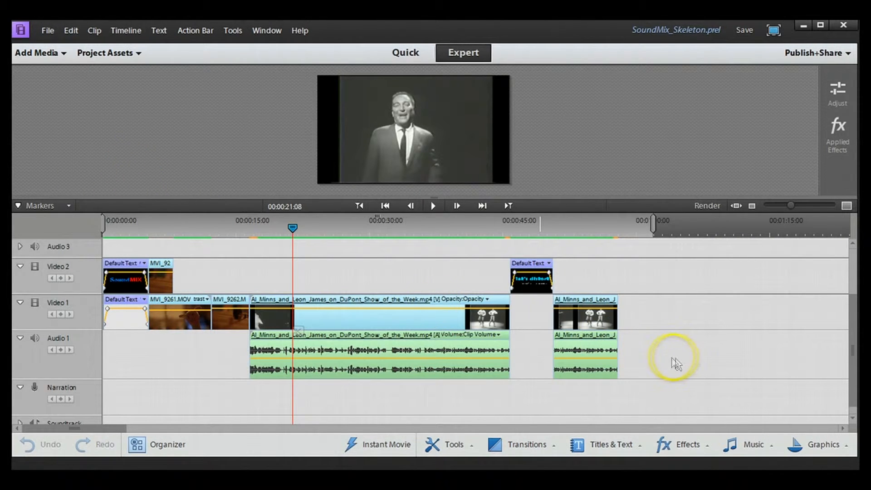
pyautogui.moveTo(790, 207); pyautogui.dragTo(789, 207)
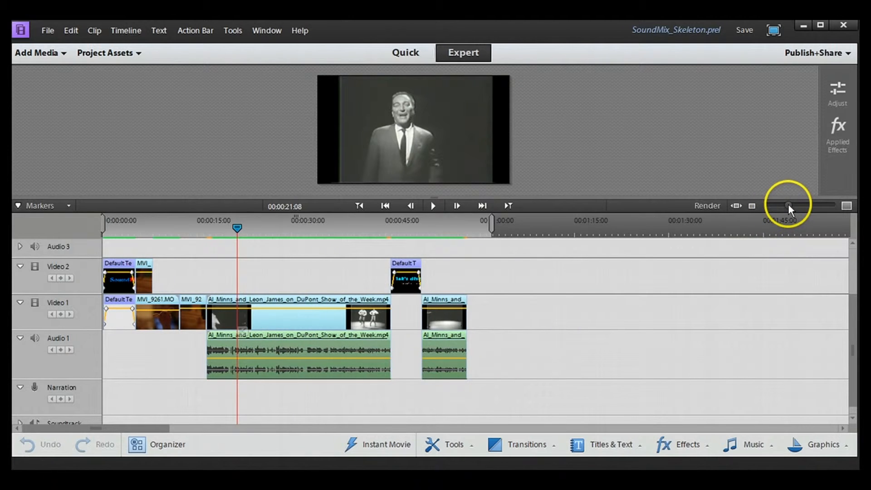
pyautogui.click(71, 31)
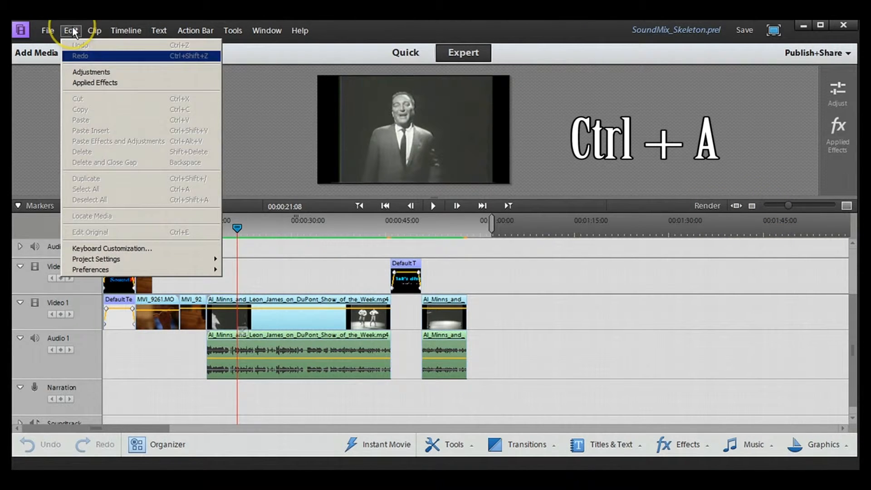
pyautogui.click(547, 297)
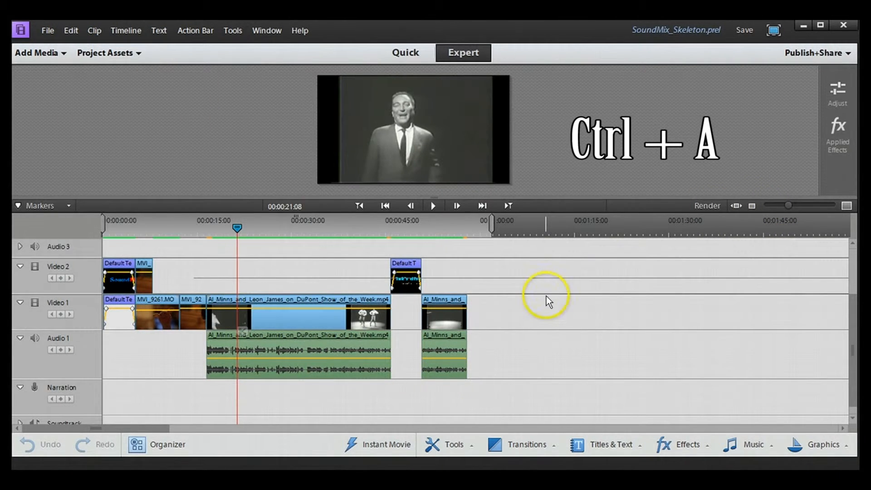
pyautogui.hotkey('ctrl', 'a')
pyautogui.click(548, 339)
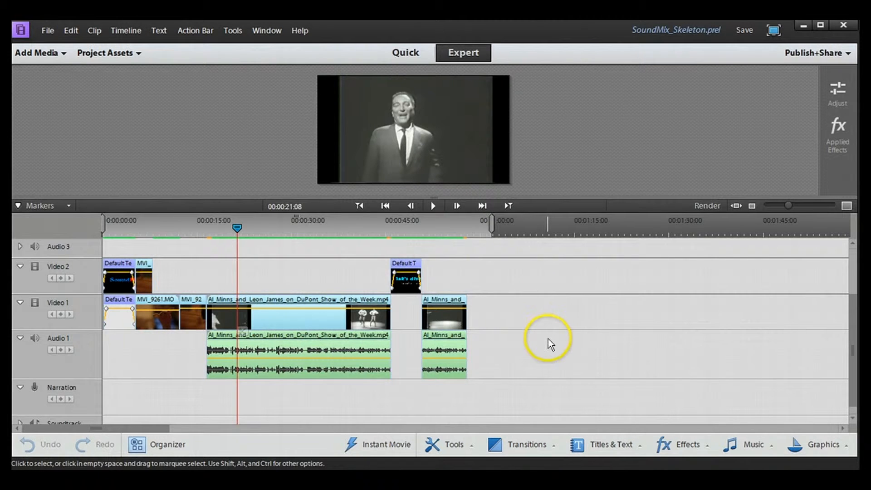
# Step: Marquee-select all video, title and audio clips and shift them together slightly forward in time, opening a gap at the timeline's start
pyautogui.moveTo(616, 361); pyautogui.dragTo(109, 255)
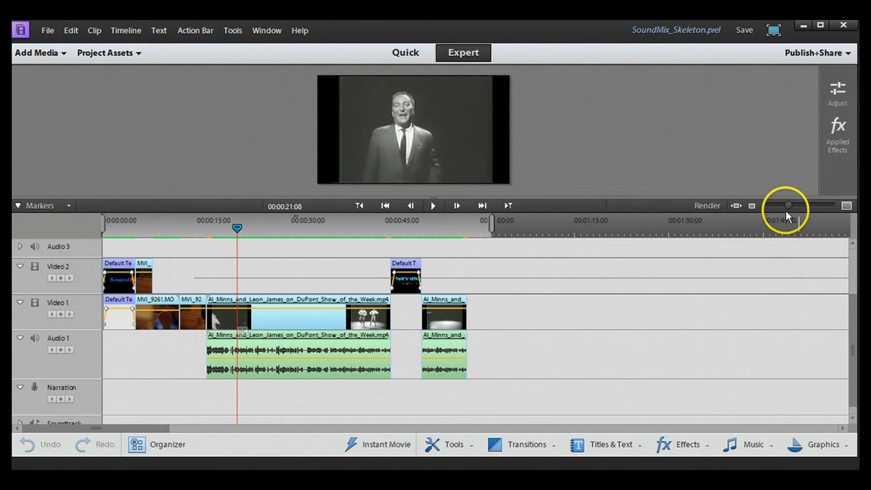
pyautogui.moveTo(788, 205); pyautogui.dragTo(790, 205)
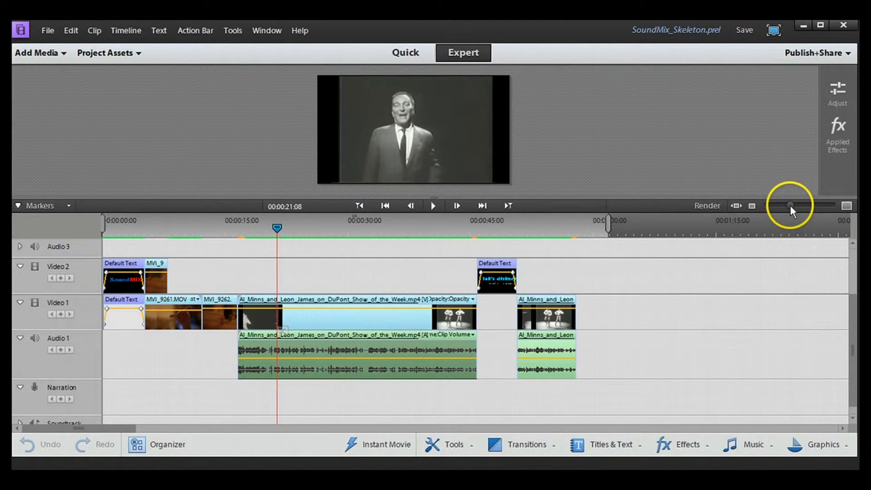
pyautogui.moveTo(295, 298); pyautogui.dragTo(315, 297)
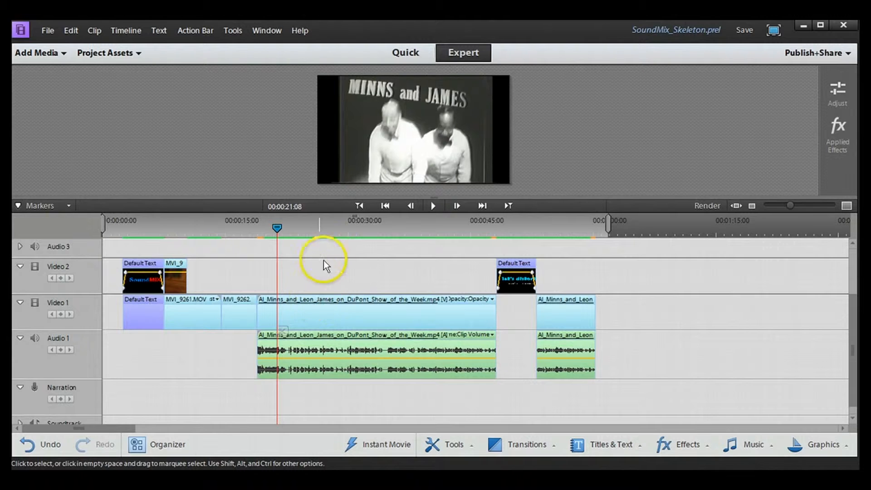
# Step: Preview ZOOM0062.WAV and place its marked section on Audio 1, starting just before the SoundMix title and ending with it
pyautogui.click(120, 57)
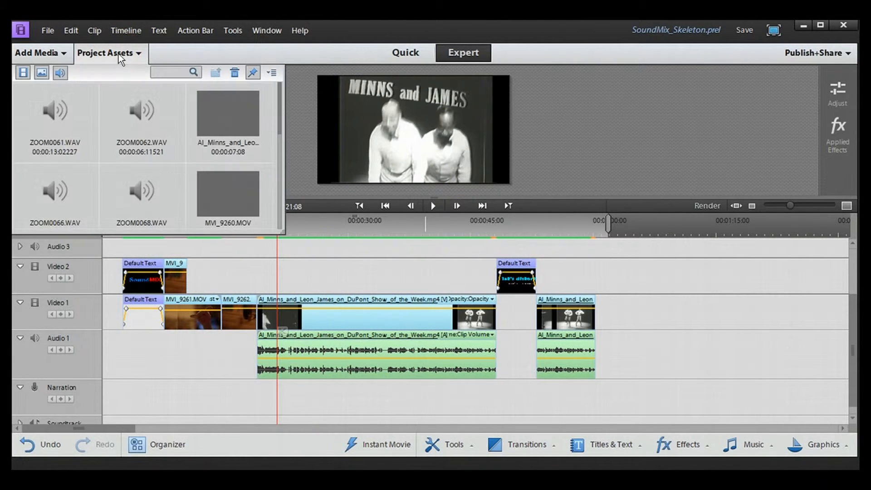
pyautogui.click(142, 106)
pyautogui.doubleClick(136, 110)
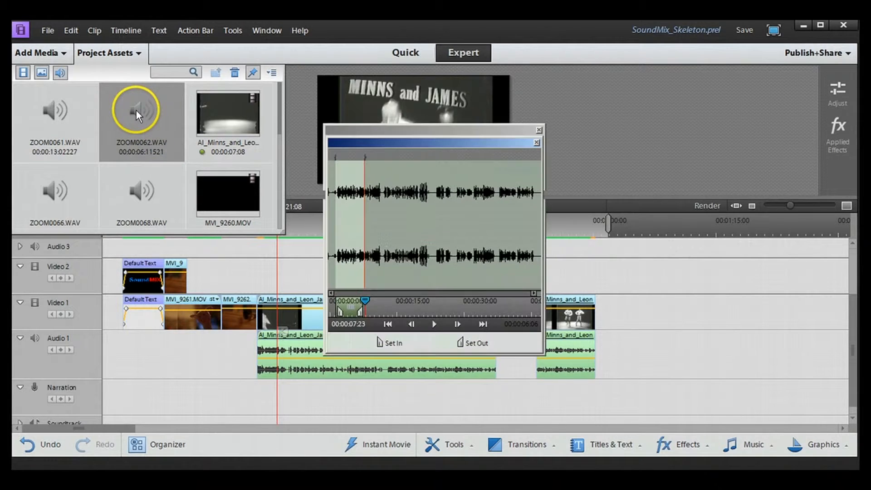
pyautogui.moveTo(363, 300); pyautogui.dragTo(353, 301)
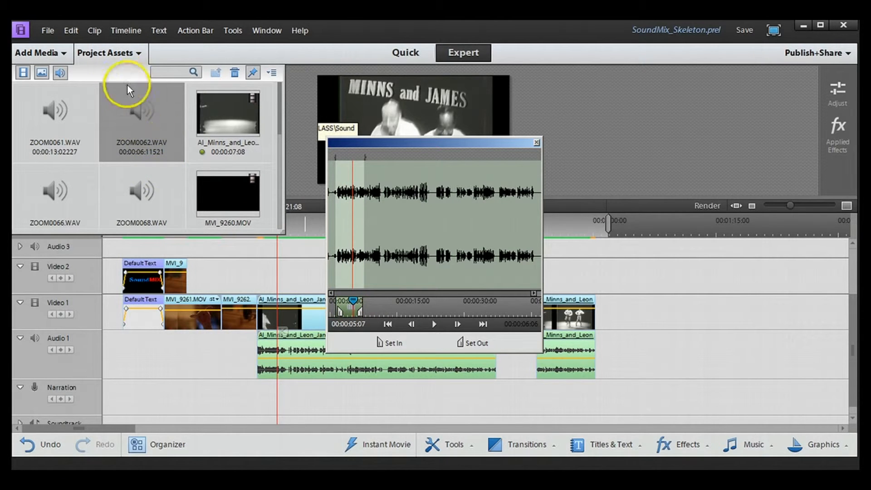
pyautogui.click(113, 62)
pyautogui.moveTo(387, 229); pyautogui.dragTo(117, 352)
pyautogui.moveTo(117, 357); pyautogui.dragTo(117, 353)
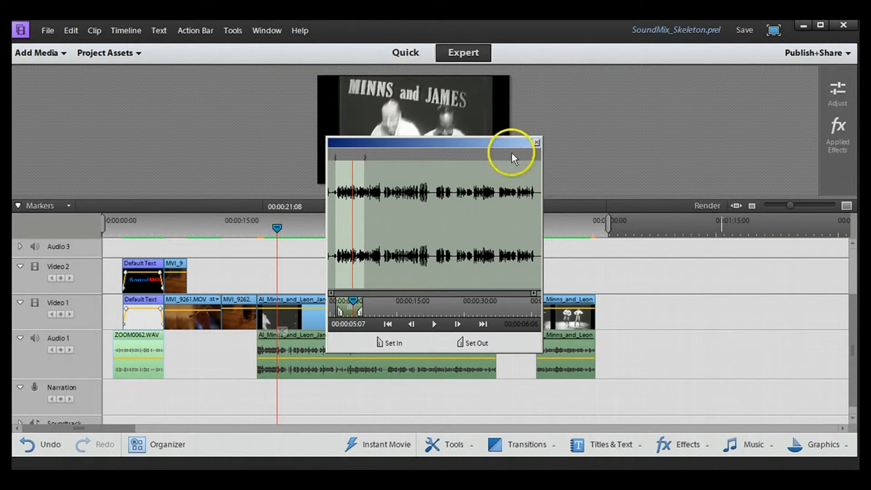
pyautogui.click(535, 143)
# Step: Raise the volume line of the ZOOM0062 clip on Audio 1 to about 2.26 dB
pyautogui.moveTo(791, 205); pyautogui.dragTo(793, 206)
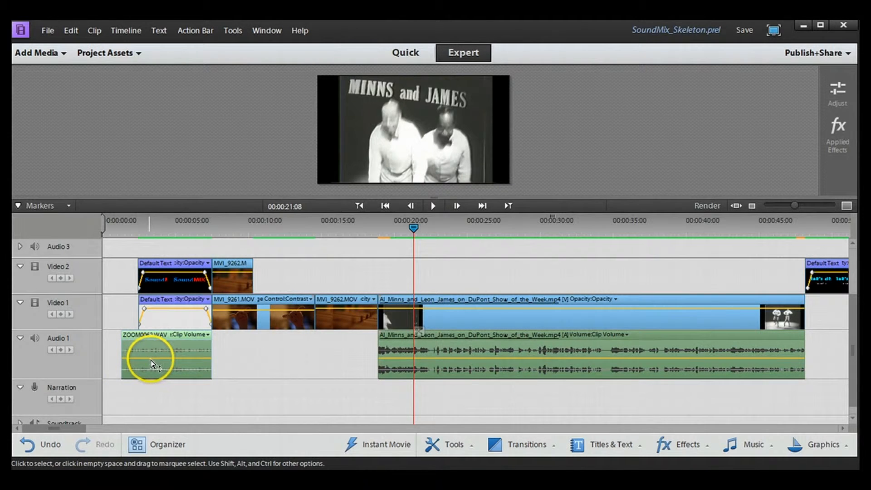
pyautogui.moveTo(151, 359)
pyautogui.mouseDown()
pyautogui.moveTo(151, 367)
pyautogui.moveTo(153, 354)
pyautogui.mouseUp()
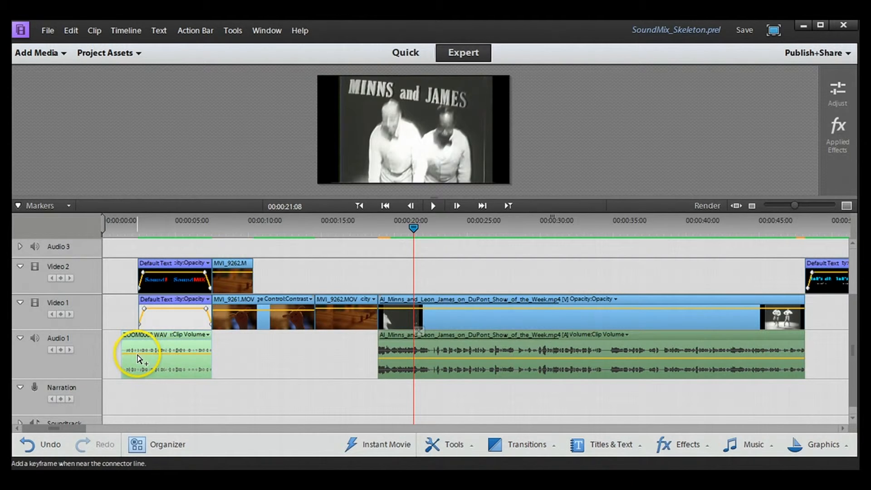
# Step: Add a volume keyframe at about 00:00:02:08 in the ZOOM0062 clip and delete it
pyautogui.keyDown('ctrl'); pyautogui.click(137, 355); pyautogui.keyUp('ctrl')
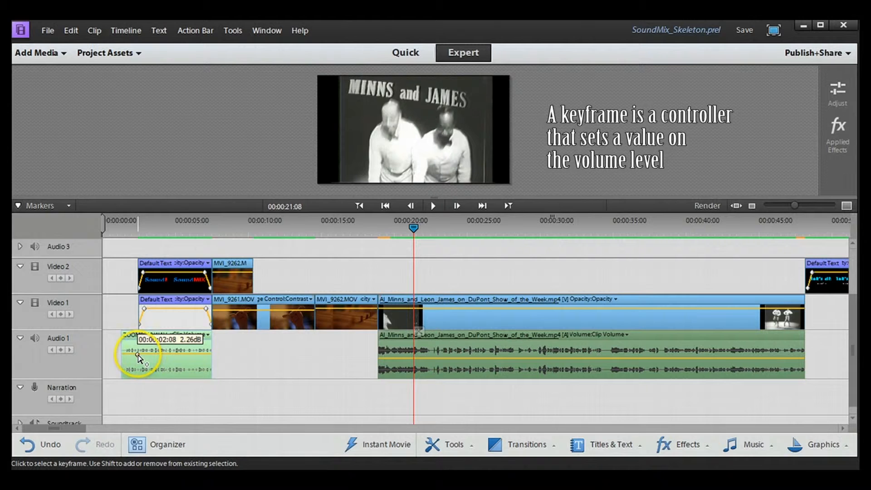
pyautogui.rightClick(138, 357)
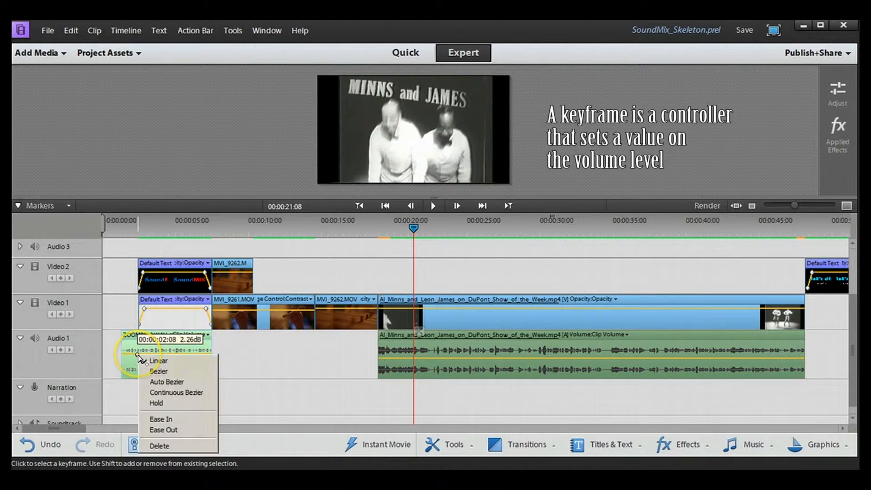
pyautogui.click(158, 445)
# Step: Fade in the ZOOM0062 clip with two volume keyframes, silent at about 00:00:01:12 and full level at about 00:00:02:02
pyautogui.moveTo(171, 357); pyautogui.dragTo(169, 358)
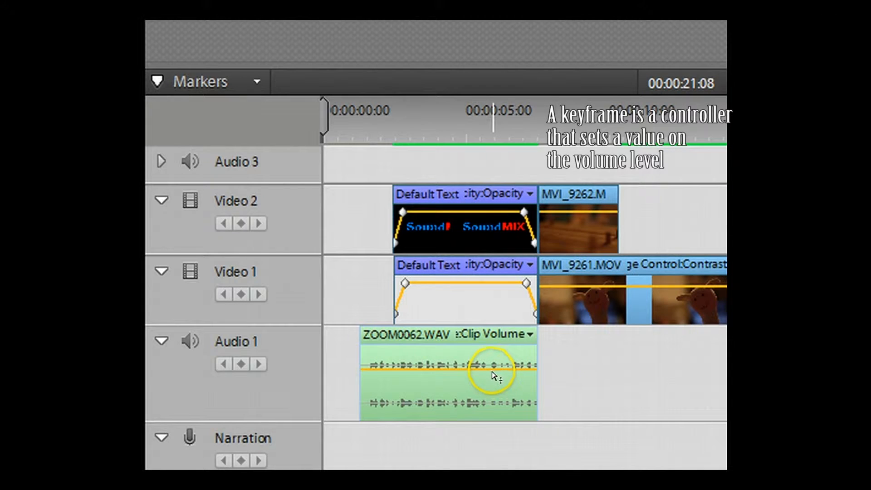
pyautogui.moveTo(493, 375)
pyautogui.mouseDown()
pyautogui.moveTo(499, 386)
pyautogui.moveTo(499, 368)
pyautogui.moveTo(496, 412)
pyautogui.moveTo(500, 375)
pyautogui.mouseUp()
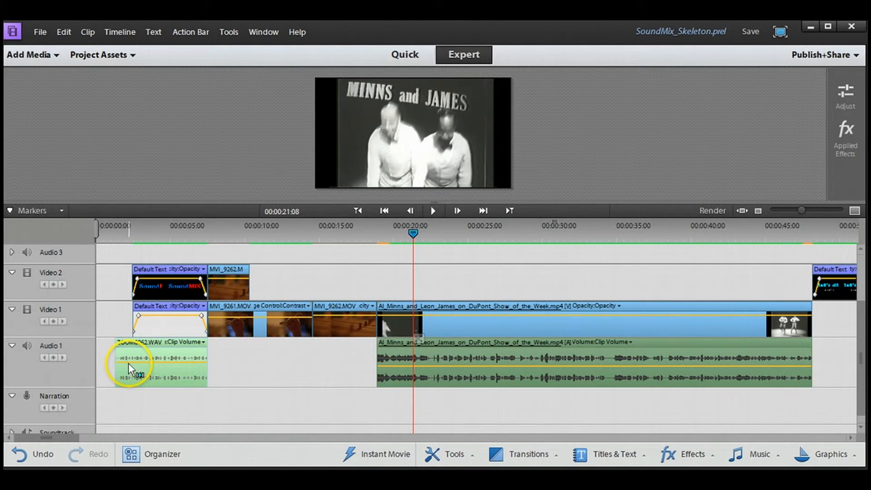
pyautogui.keyDown('ctrl'); pyautogui.click(130, 364); pyautogui.keyUp('ctrl')
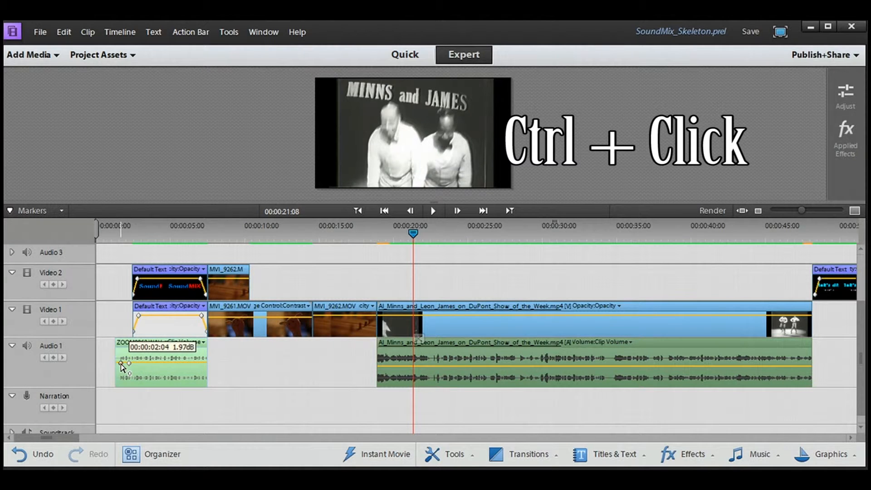
pyautogui.click(130, 364)
pyautogui.moveTo(129, 364); pyautogui.dragTo(122, 389)
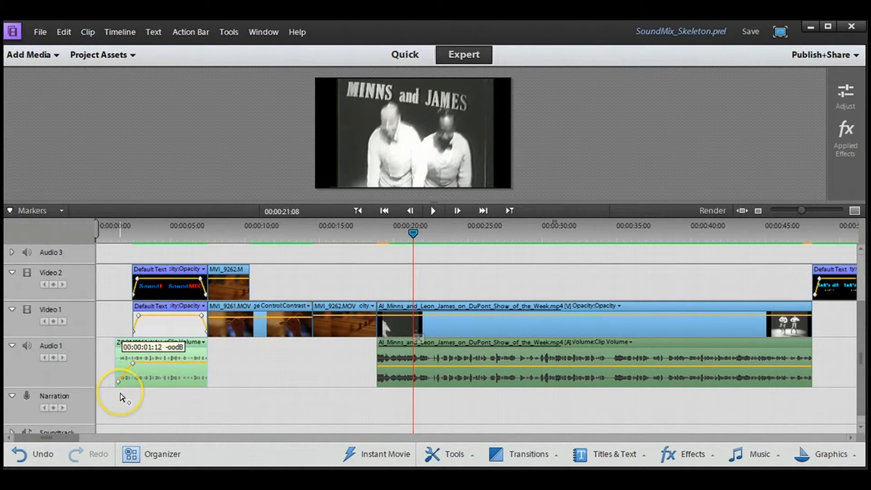
pyautogui.moveTo(120, 397); pyautogui.dragTo(119, 395)
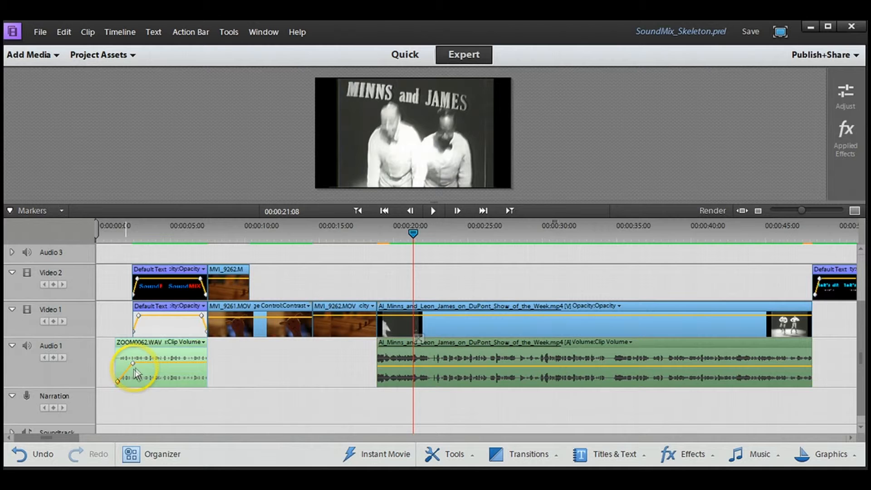
pyautogui.click(132, 363)
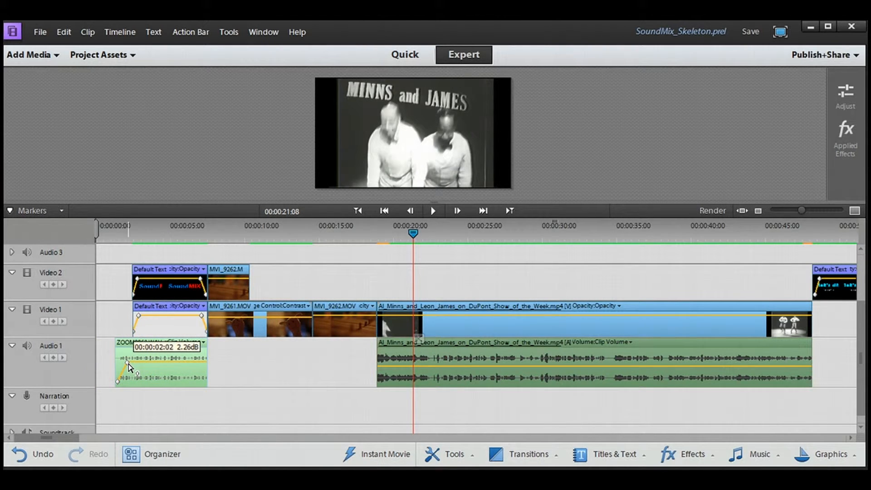
pyautogui.moveTo(127, 362); pyautogui.dragTo(126, 362)
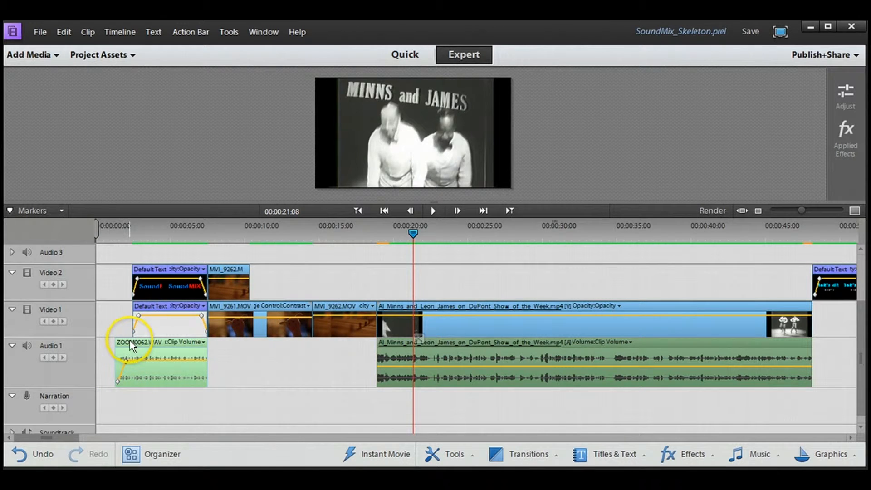
# Step: Return the playhead to the ZOOM0062 clip's start and raise the level after its fade-in to about 4.28 dB
pyautogui.click(112, 232)
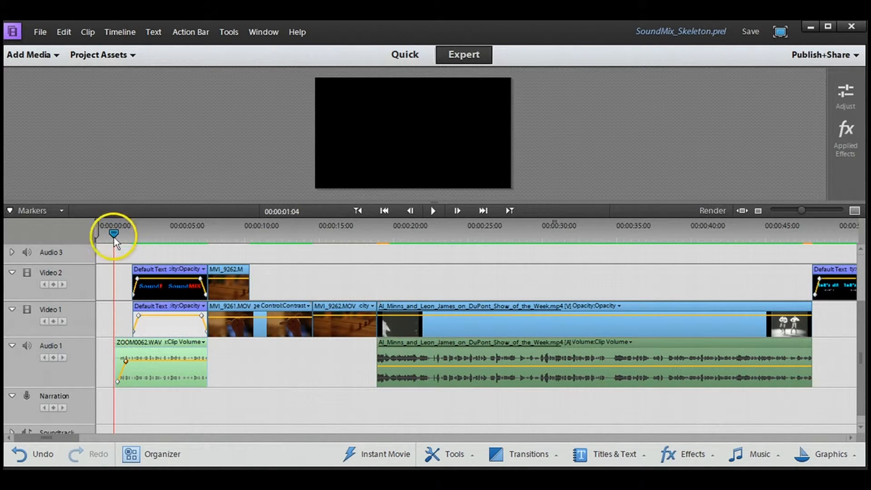
pyautogui.moveTo(127, 362); pyautogui.dragTo(159, 358)
pyautogui.moveTo(107, 241)
pyautogui.mouseDown()
pyautogui.moveTo(116, 232)
pyautogui.moveTo(159, 235)
pyautogui.moveTo(110, 252)
pyautogui.mouseUp()
pyautogui.moveTo(158, 359); pyautogui.dragTo(128, 358)
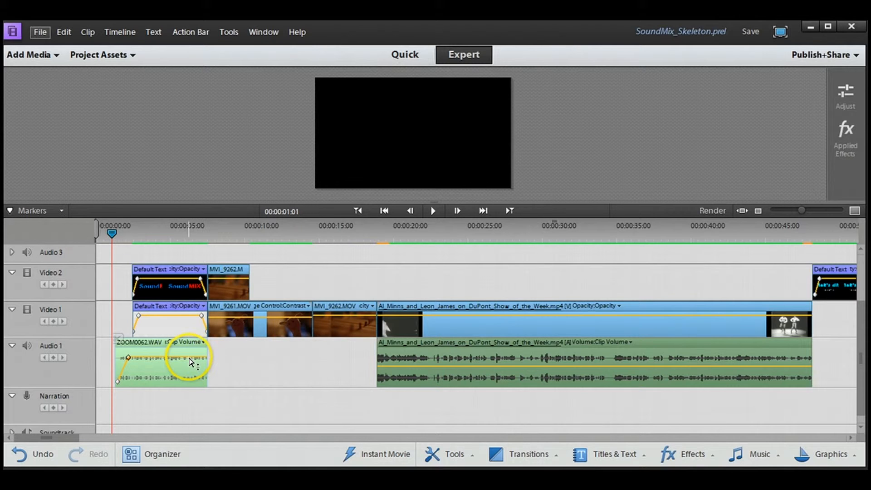
# Step: Fade out the ZOOM0062 clip with a volume keyframe at 00:00:06:03 and a silent one near its end
pyautogui.keyDown('ctrl'); pyautogui.click(188, 357); pyautogui.keyUp('ctrl')
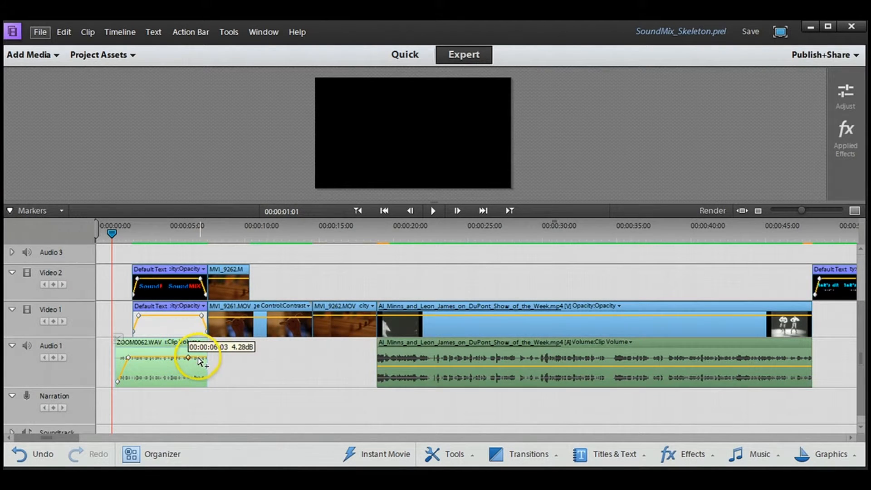
pyautogui.moveTo(205, 357); pyautogui.dragTo(203, 397)
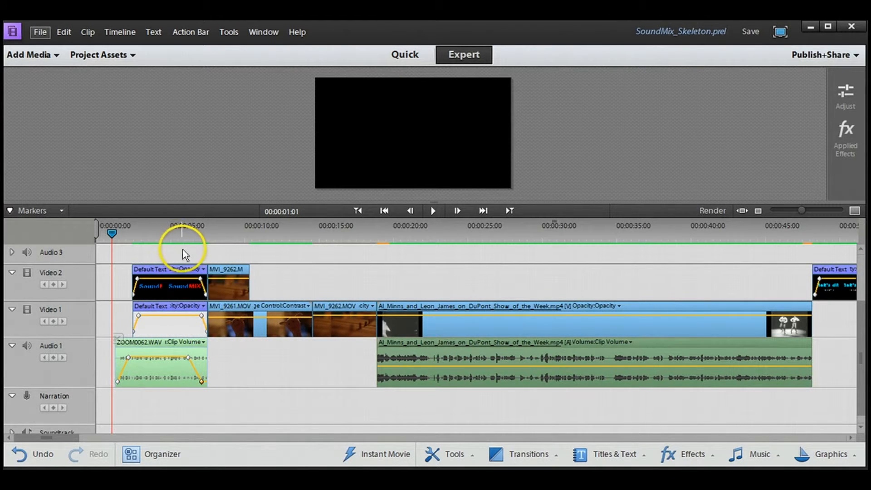
# Step: Place the marked section of ZOOM0061.WAV on the Narration track at 00:00:07:12 and fade out its end with volume keyframes
pyautogui.press('Left')
pyautogui.press('Left')
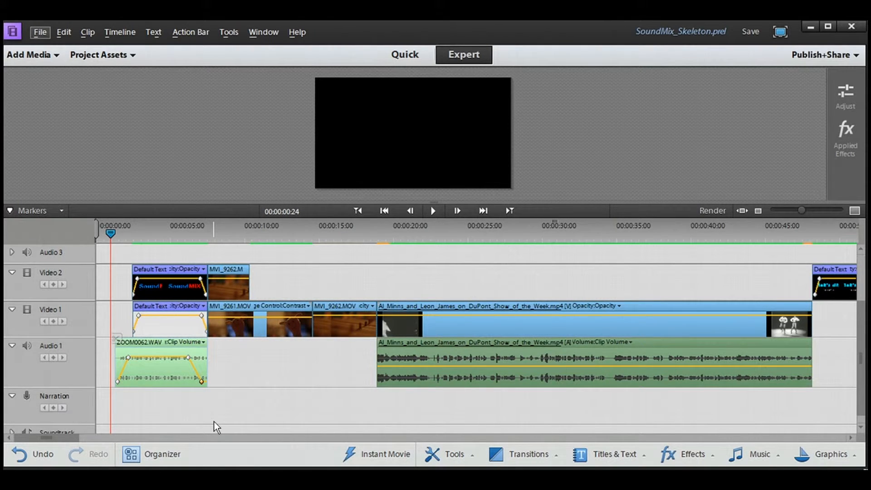
pyautogui.moveTo(112, 234); pyautogui.dragTo(209, 249)
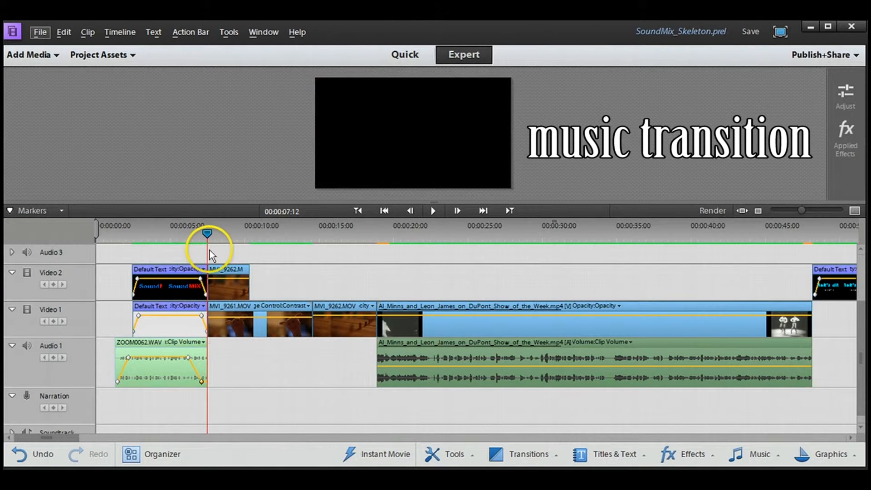
pyautogui.click(91, 60)
pyautogui.click(53, 119)
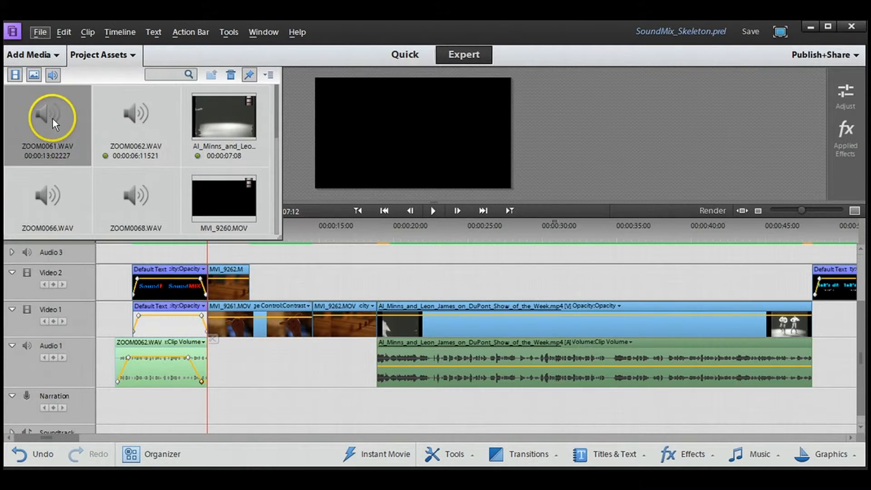
pyautogui.doubleClick(49, 120)
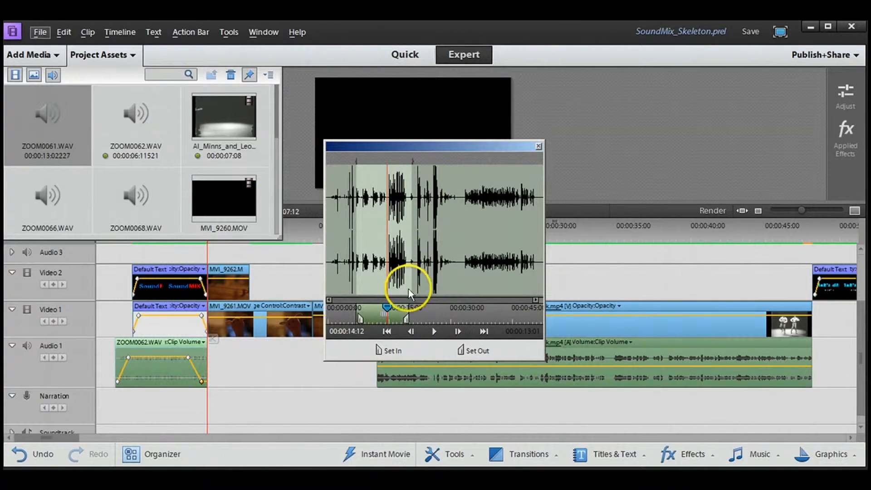
pyautogui.moveTo(424, 146); pyautogui.dragTo(632, 76)
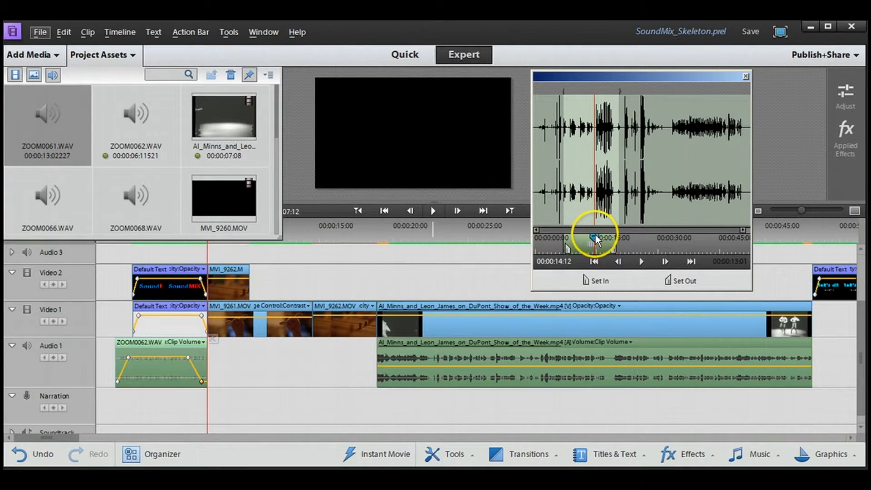
pyautogui.moveTo(595, 237); pyautogui.dragTo(568, 246)
pyautogui.moveTo(582, 168); pyautogui.dragTo(203, 401)
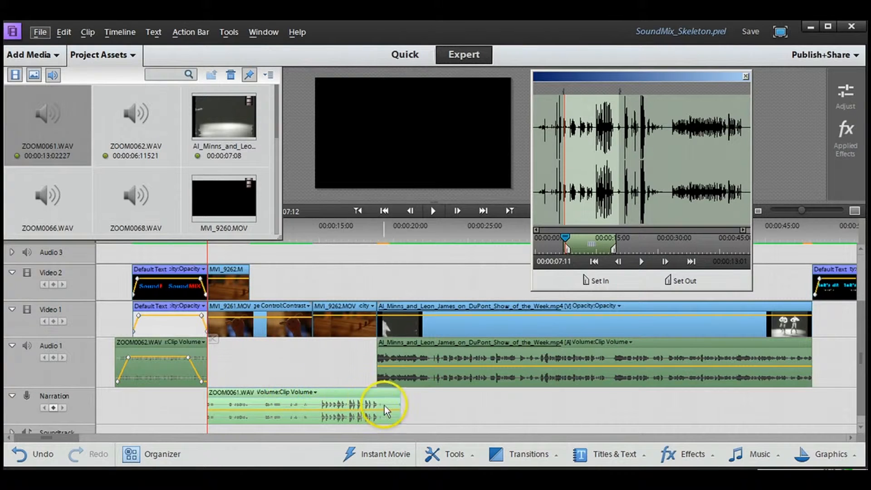
pyautogui.moveTo(365, 410); pyautogui.dragTo(386, 419)
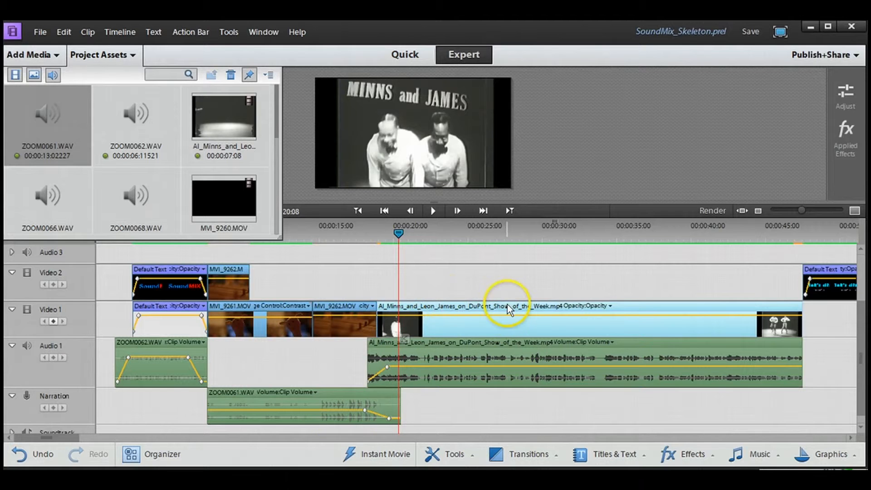
# Step: Cue the timeline to the TV host at 00:00:21:24 and open ZOOM0066.WAV for preview, clear of the program monitor
pyautogui.moveTo(398, 234); pyautogui.dragTo(422, 236)
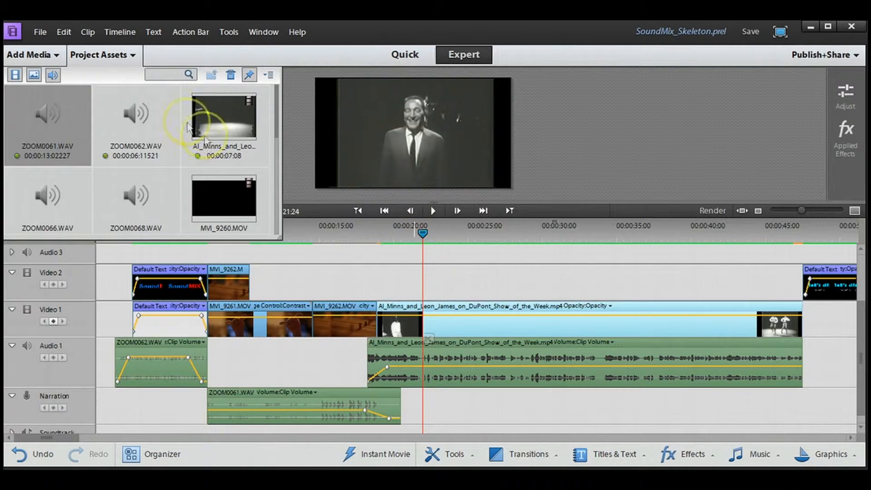
pyautogui.moveTo(276, 121)
pyautogui.mouseDown()
pyautogui.moveTo(263, 218)
pyautogui.moveTo(281, 189)
pyautogui.moveTo(289, 122)
pyautogui.mouseUp()
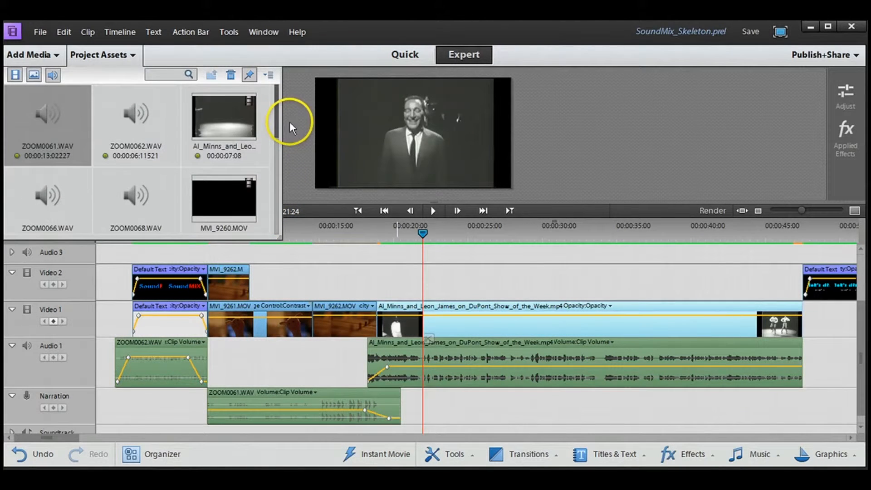
pyautogui.doubleClick(43, 195)
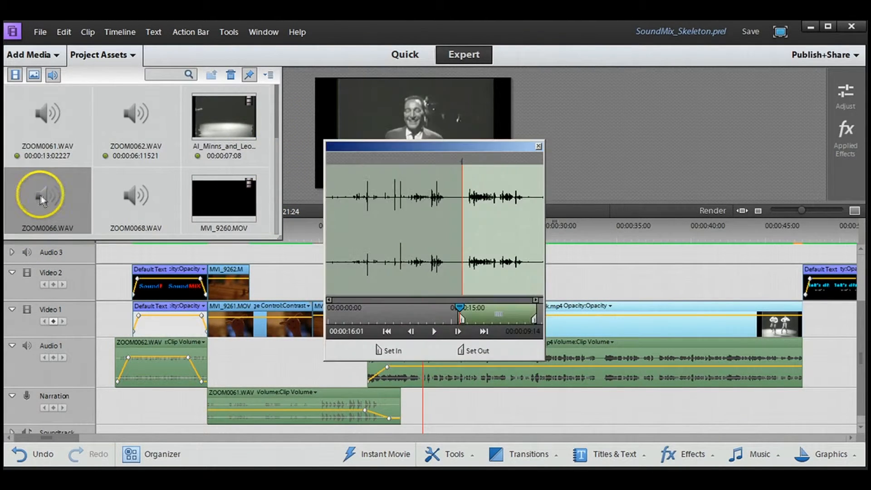
pyautogui.moveTo(509, 145); pyautogui.dragTo(715, 79)
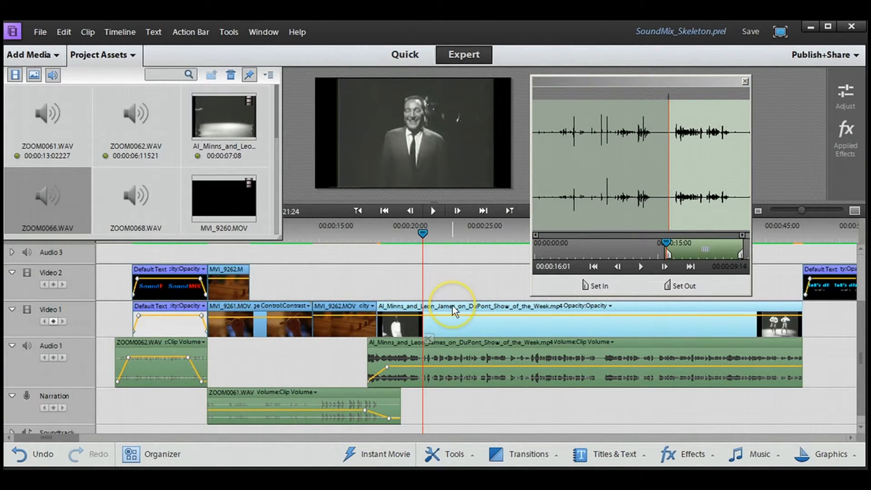
# Step: Select the long Minns and James clip's separate video and audio parts and group them
pyautogui.rightClick(453, 306)
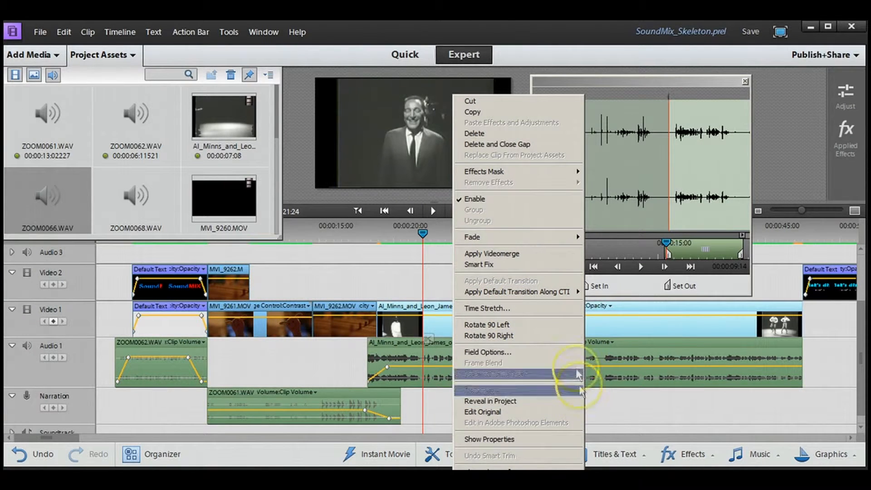
pyautogui.click(642, 426)
pyautogui.click(428, 272)
pyautogui.click(472, 310)
pyautogui.rightClick(481, 341)
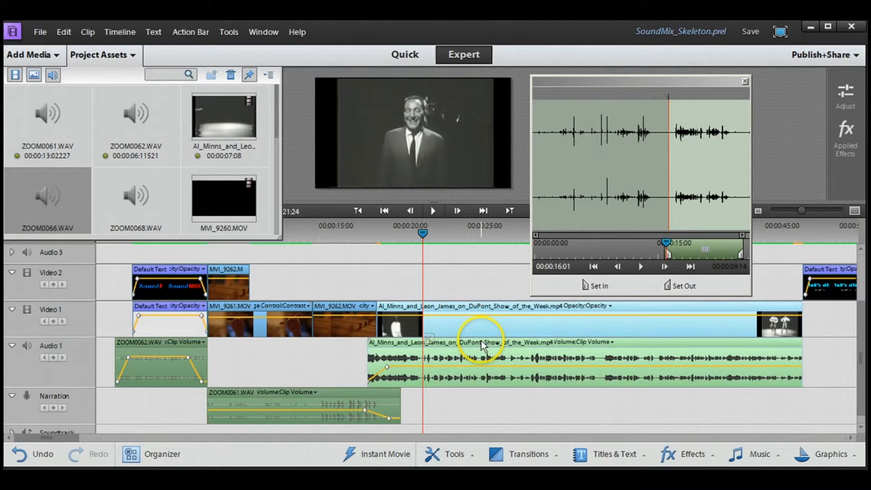
pyautogui.click(521, 171)
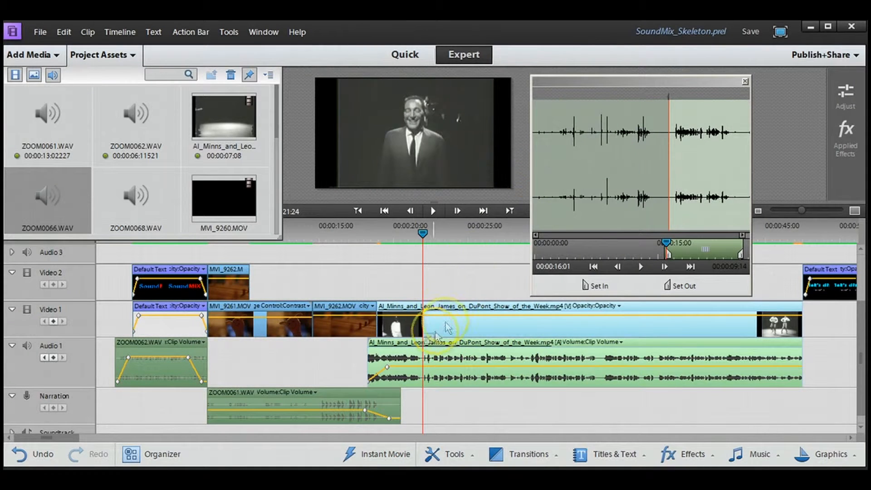
# Step: Ungroup the long Minns and James clip's video and audio, and clear the selection
pyautogui.rightClick(449, 303)
pyautogui.click(499, 157)
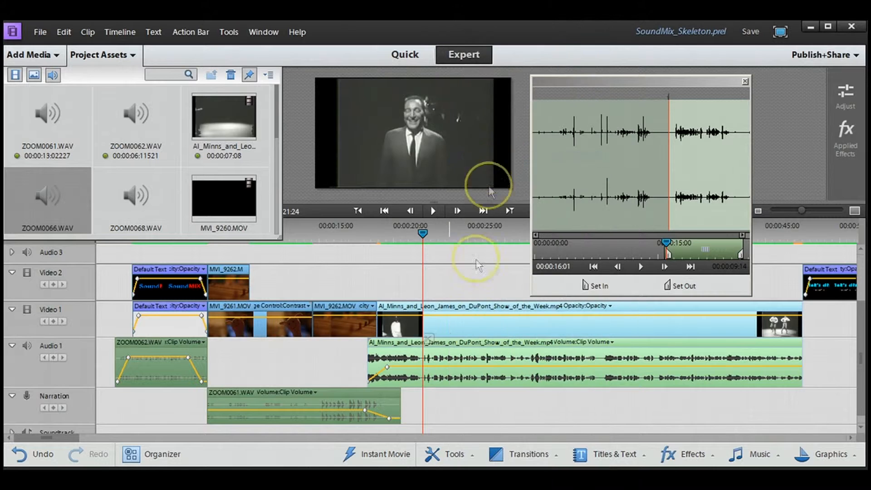
pyautogui.click(477, 412)
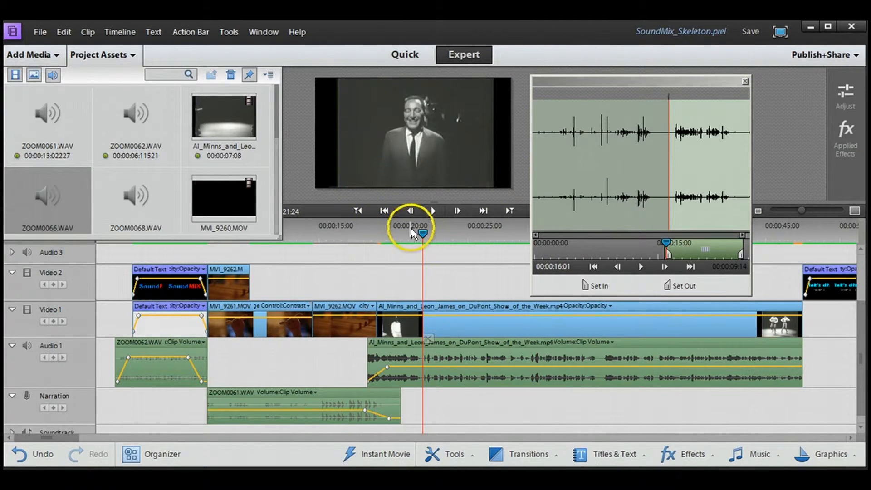
# Step: Cue the timeline to 00:00:22:04 and move ZOOM0066.WAV's in point to the start of its last spoken passage
pyautogui.moveTo(423, 232); pyautogui.dragTo(422, 233)
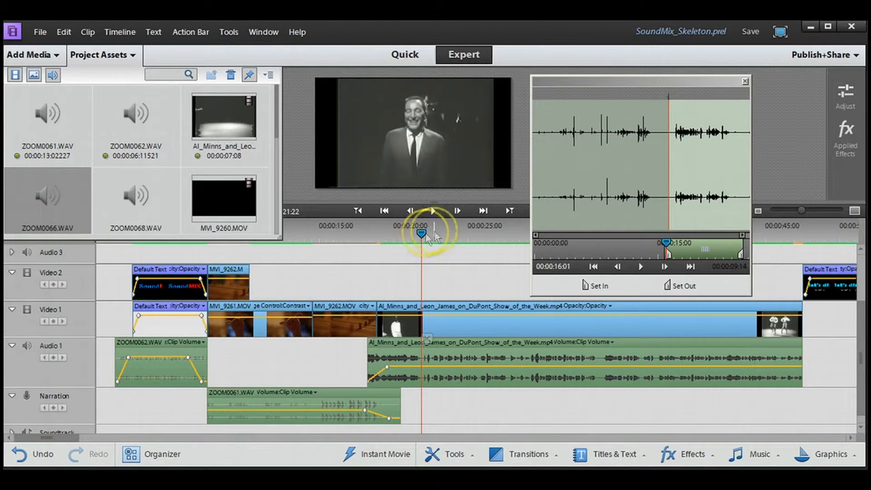
pyautogui.moveTo(666, 243); pyautogui.dragTo(673, 243)
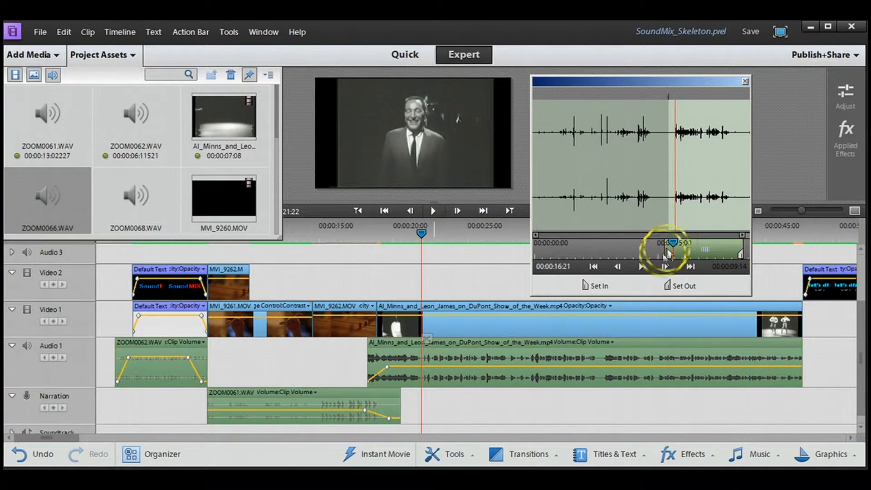
pyautogui.click(644, 263)
pyautogui.click(643, 265)
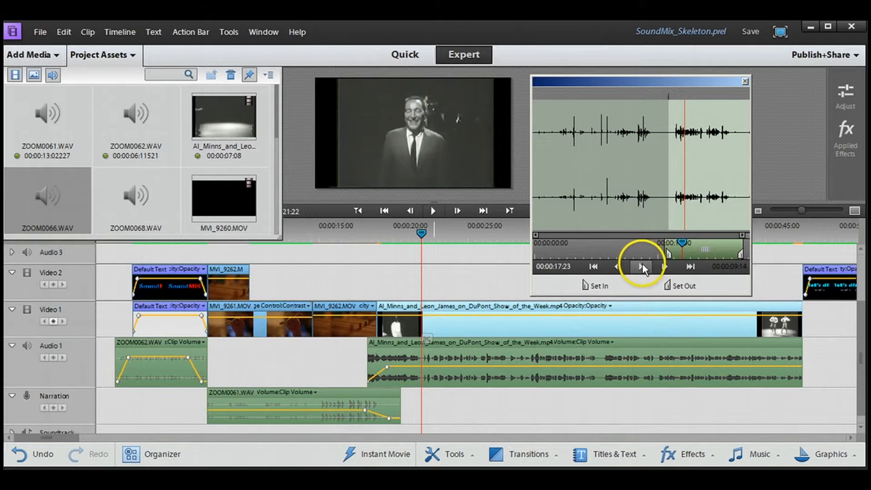
pyautogui.moveTo(434, 233)
pyautogui.mouseDown()
pyautogui.moveTo(420, 233)
pyautogui.moveTo(440, 234)
pyautogui.moveTo(428, 237)
pyautogui.mouseUp()
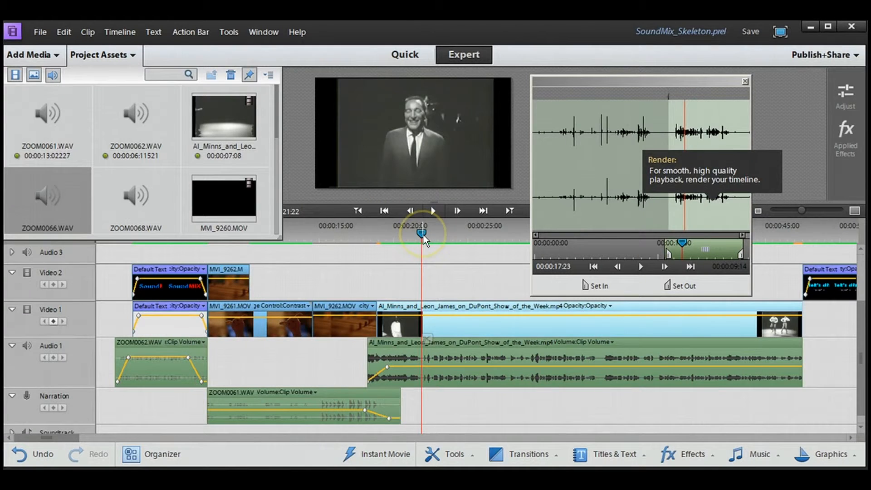
pyautogui.moveTo(422, 237); pyautogui.dragTo(423, 237)
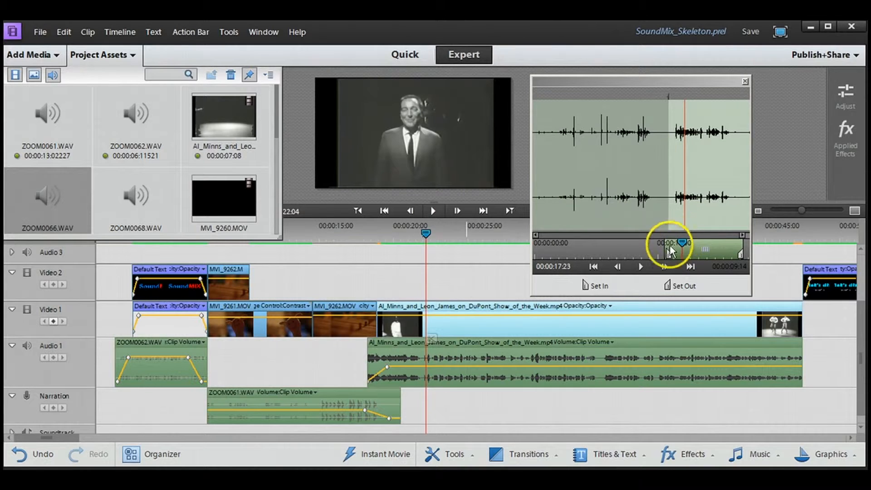
pyautogui.moveTo(669, 255); pyautogui.dragTo(677, 254)
pyautogui.moveTo(700, 200); pyautogui.dragTo(592, 186)
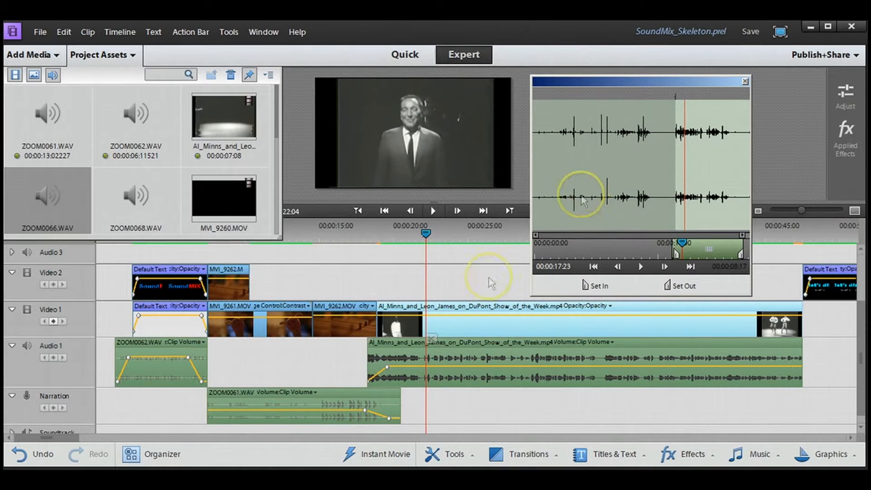
# Step: Split the Minns and James audio on Audio 1 at 00:00:22:04 and lower the volume of the part after the cut almost to silence
pyautogui.click(446, 347)
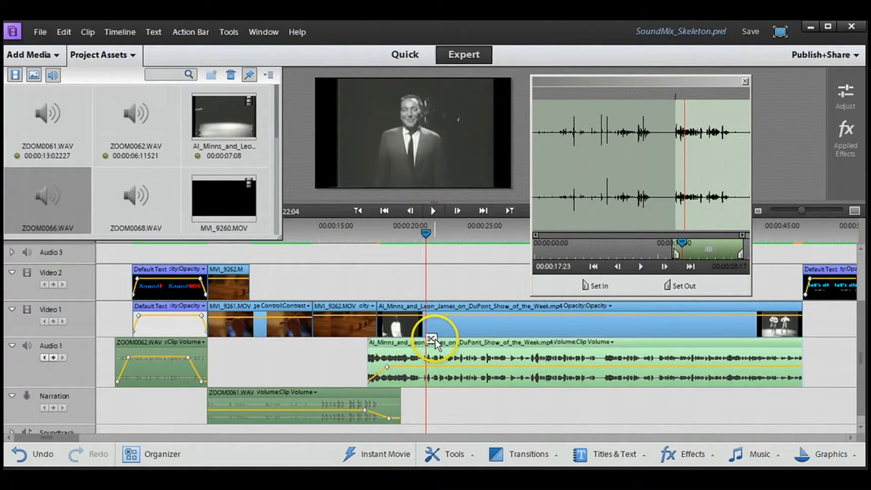
pyautogui.click(434, 339)
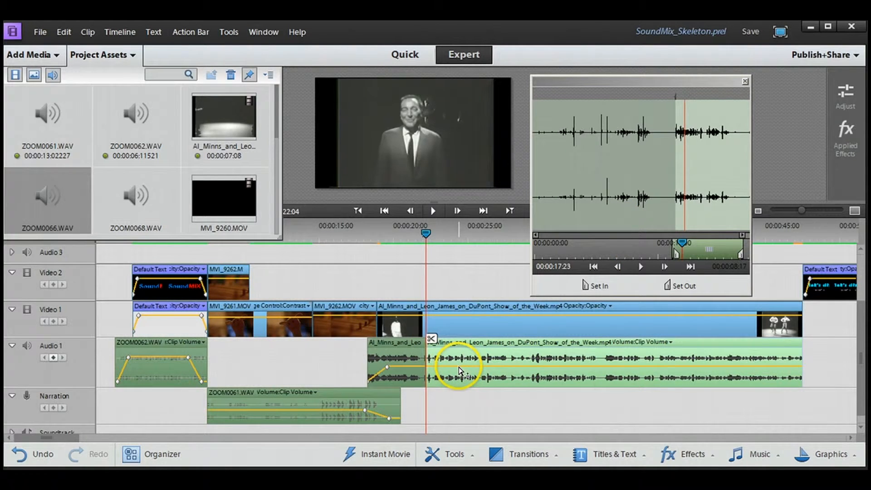
pyautogui.moveTo(461, 380); pyautogui.dragTo(457, 394)
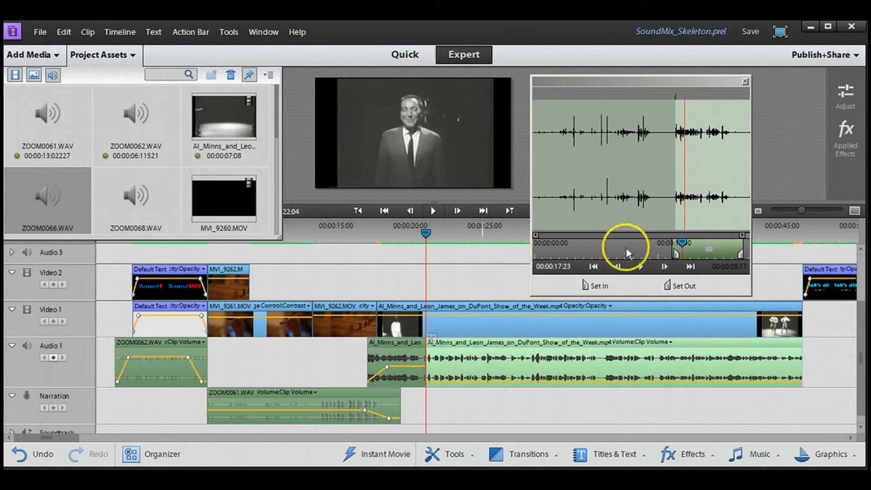
# Step: Place the marked section of ZOOM0066.WAV on the Narration track at 00:00:22:04 and trim its end to 00:00:28:19
pyautogui.moveTo(704, 196); pyautogui.dragTo(427, 407)
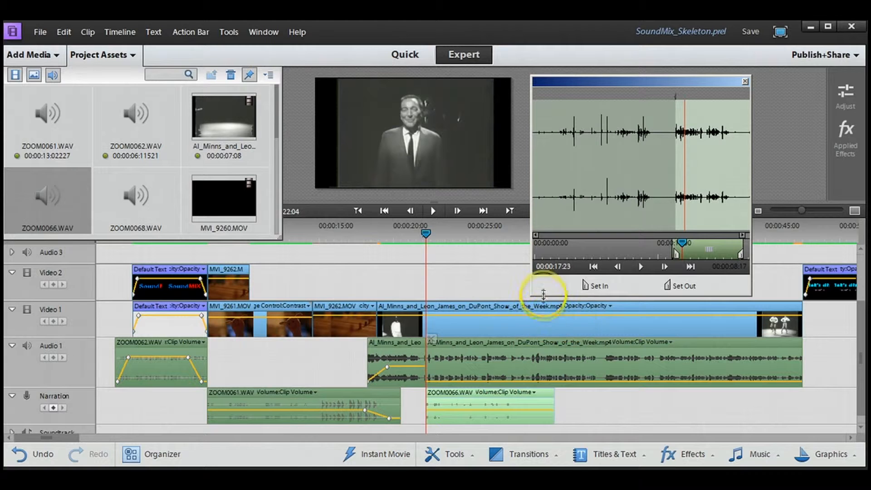
pyautogui.moveTo(553, 393); pyautogui.dragTo(516, 395)
pyautogui.click(510, 347)
pyautogui.moveTo(427, 234); pyautogui.dragTo(495, 244)
pyautogui.press('space')
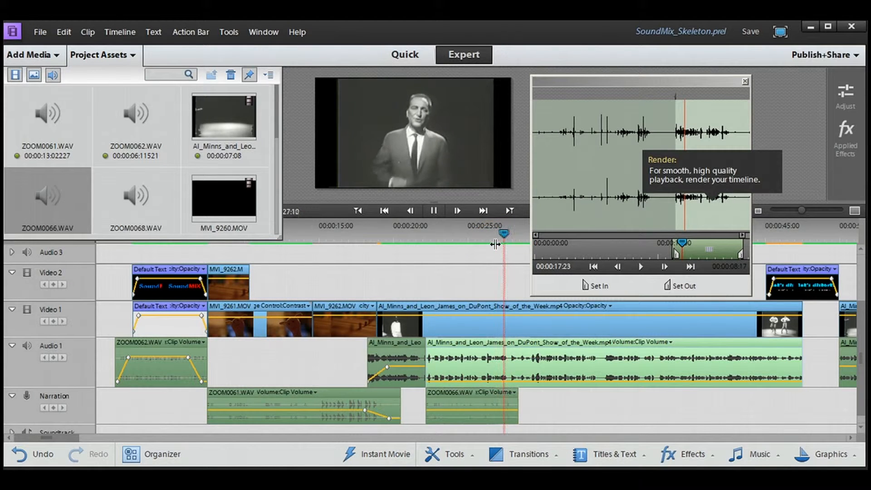
pyautogui.press('space')
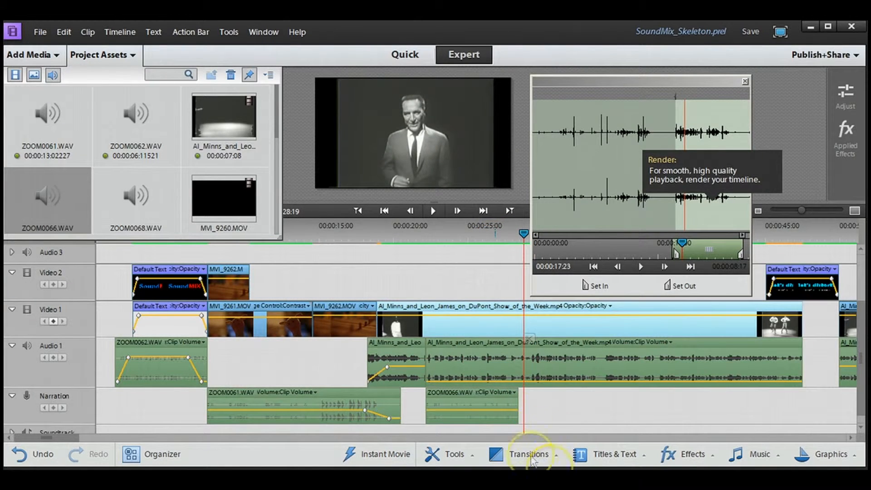
pyautogui.moveTo(520, 396); pyautogui.dragTo(524, 396)
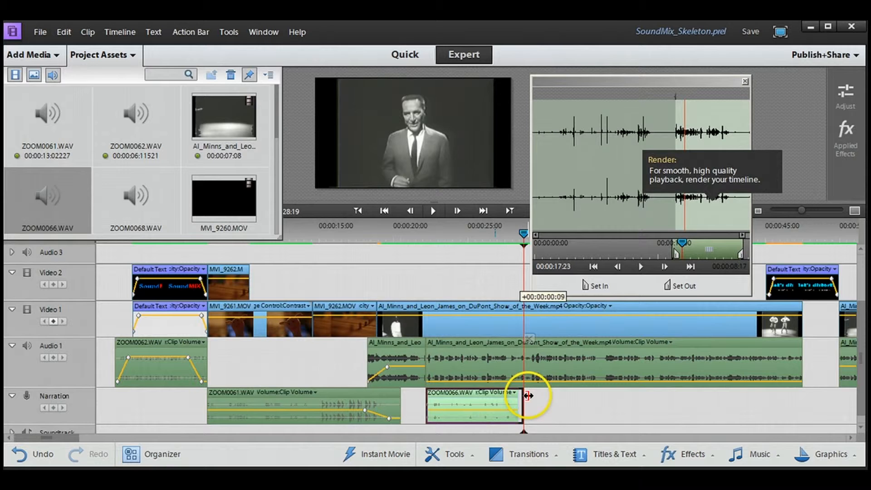
# Step: Split the Audio 1 clip at 00:00:28:19 and raise the volume of the part after the cut back to the normal level
pyautogui.click(529, 339)
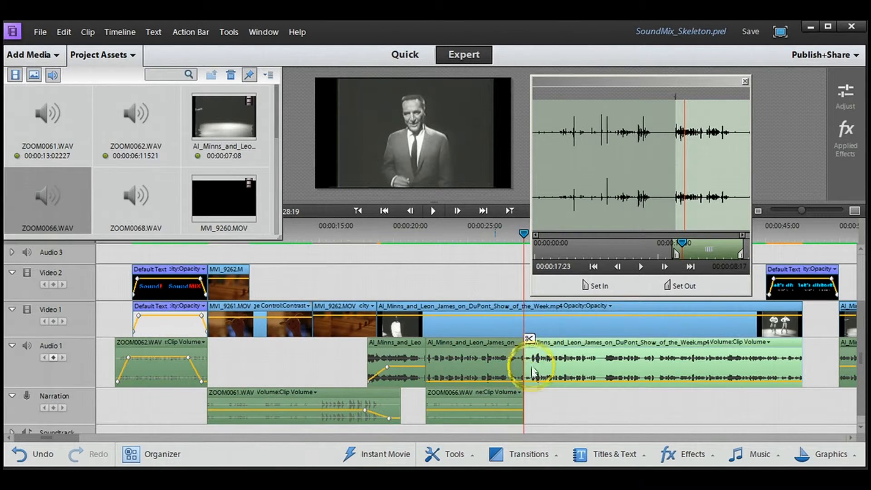
pyautogui.moveTo(537, 385); pyautogui.dragTo(541, 370)
pyautogui.hotkey('alt', 'Tab')
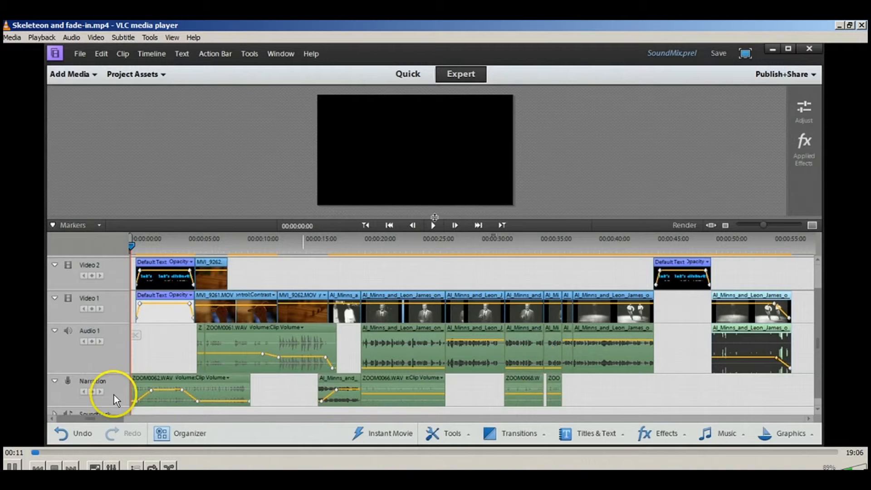
pyautogui.click(23, 464)
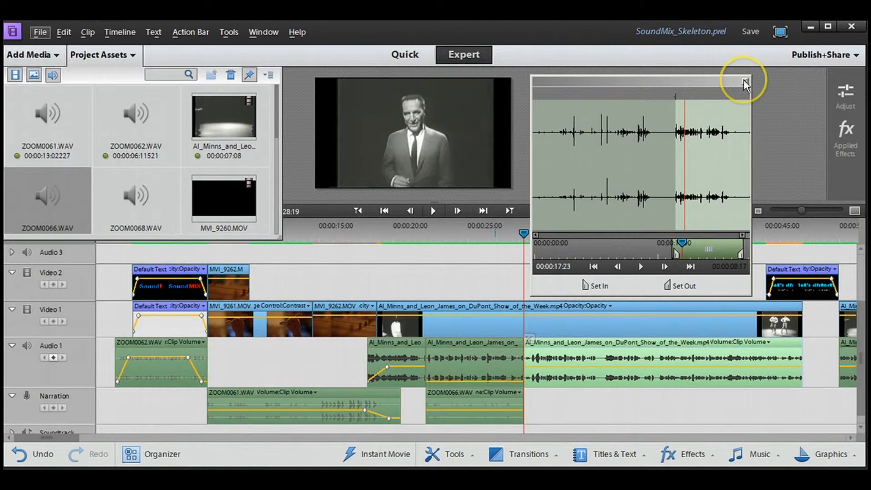
# Step: Close the ZOOM0066.WAV preview and play back the mix from just before that narration clip
pyautogui.click(745, 81)
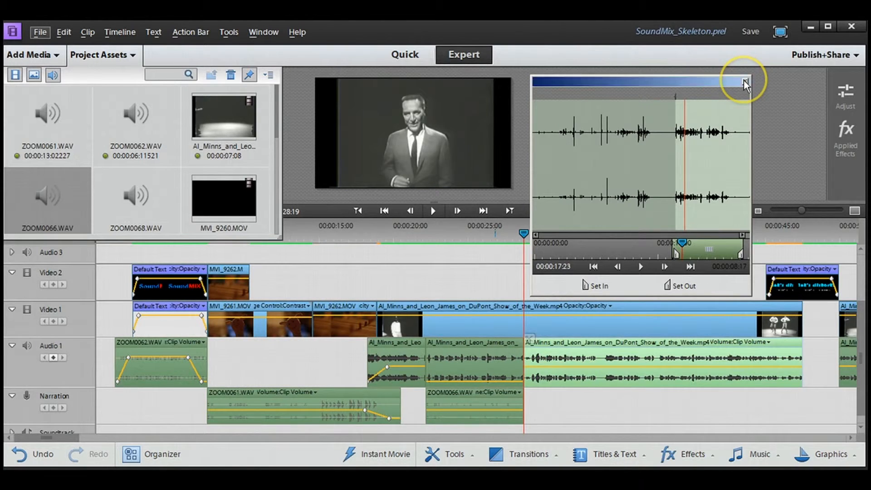
pyautogui.click(410, 231)
pyautogui.press('space')
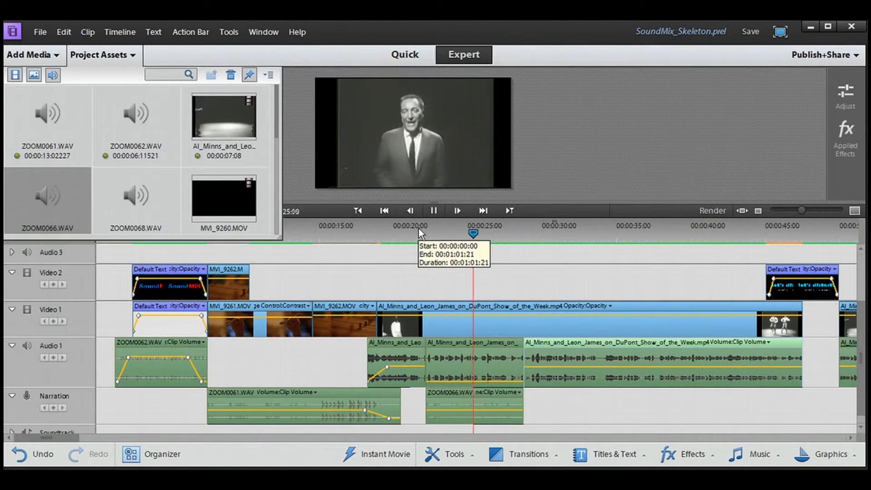
pyautogui.click(507, 419)
# Step: Move the ZOOM0066.WAV clip on the Narration track slightly later, so it starts just after the Audio 1 volume drop
pyautogui.press('=')
pyautogui.press('=')
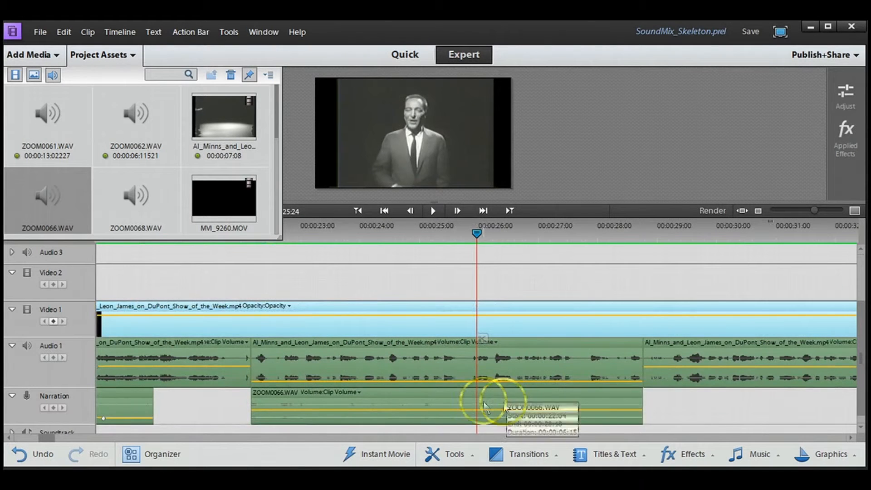
pyautogui.click(274, 399)
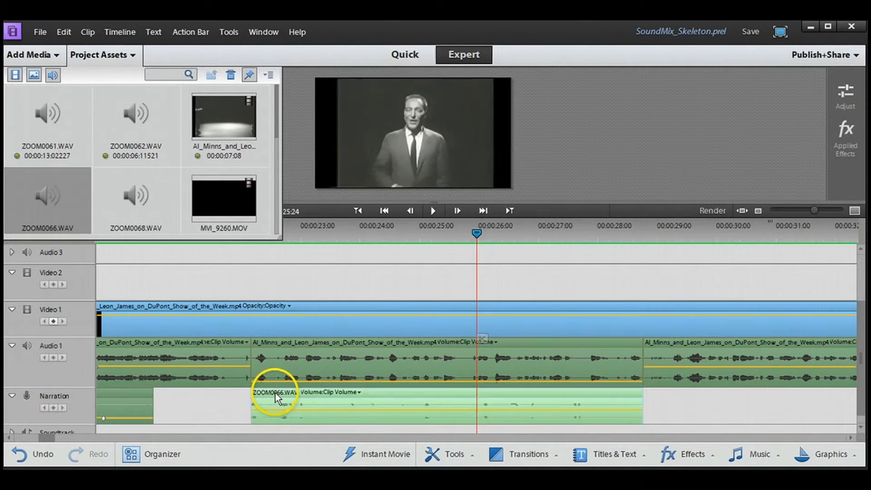
pyautogui.press('=')
pyautogui.click(9, 438)
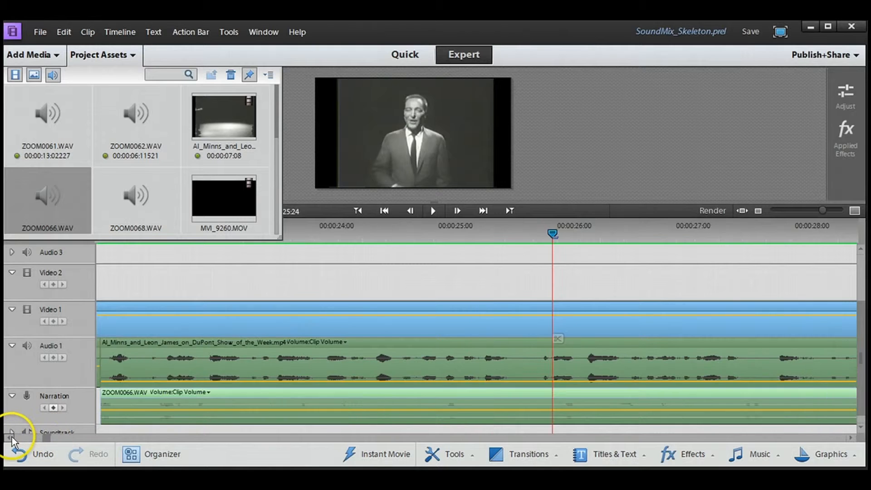
pyautogui.click(10, 437)
pyautogui.moveTo(210, 393); pyautogui.dragTo(219, 393)
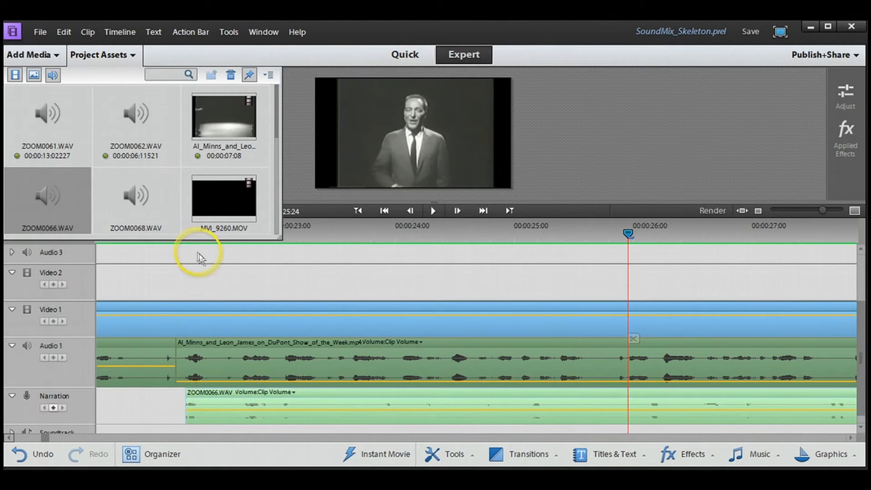
# Step: Hide the project assets and enlarge the program monitor
pyautogui.click(133, 55)
pyautogui.moveTo(191, 233)
pyautogui.mouseDown()
pyautogui.moveTo(231, 245)
pyautogui.moveTo(266, 242)
pyautogui.moveTo(188, 245)
pyautogui.mouseUp()
pyautogui.moveTo(432, 202); pyautogui.dragTo(414, 247)
# Step: Play the mix from the start of the ZOOM0066.WAV clip and cue the timeline to 00:00:34:00
pyautogui.moveTo(185, 274)
pyautogui.mouseDown()
pyautogui.moveTo(214, 274)
pyautogui.moveTo(208, 285)
pyautogui.moveTo(190, 281)
pyautogui.mouseUp()
pyautogui.press('space')
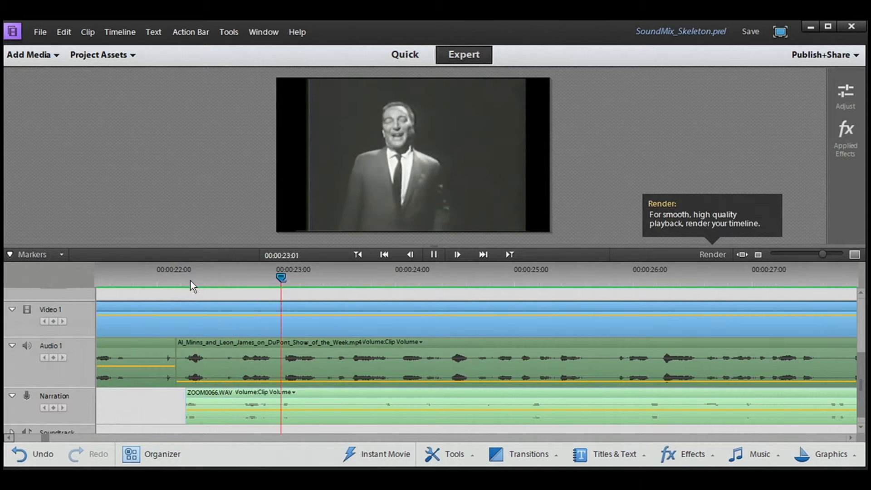
pyautogui.press('-')
pyautogui.press('-')
pyautogui.press('-')
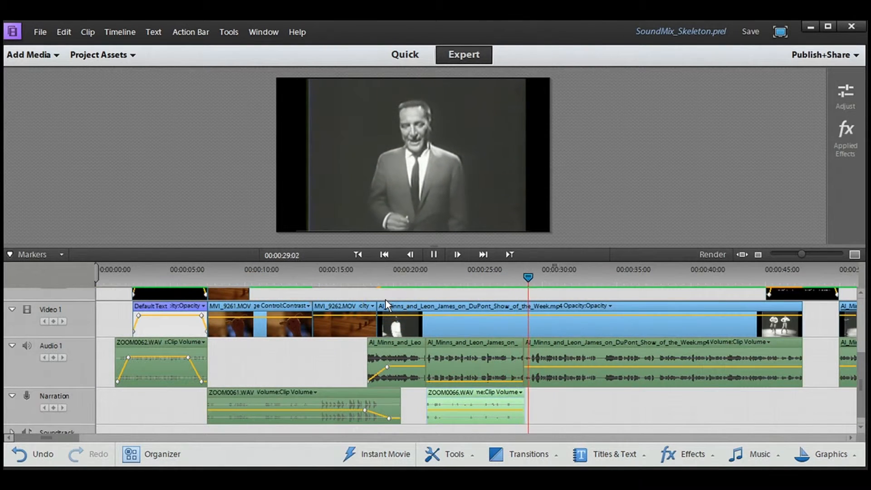
pyautogui.click(651, 325)
pyautogui.press('Left')
pyautogui.press('Left')
pyautogui.press('Left')
pyautogui.press('Left')
pyautogui.press('Left')
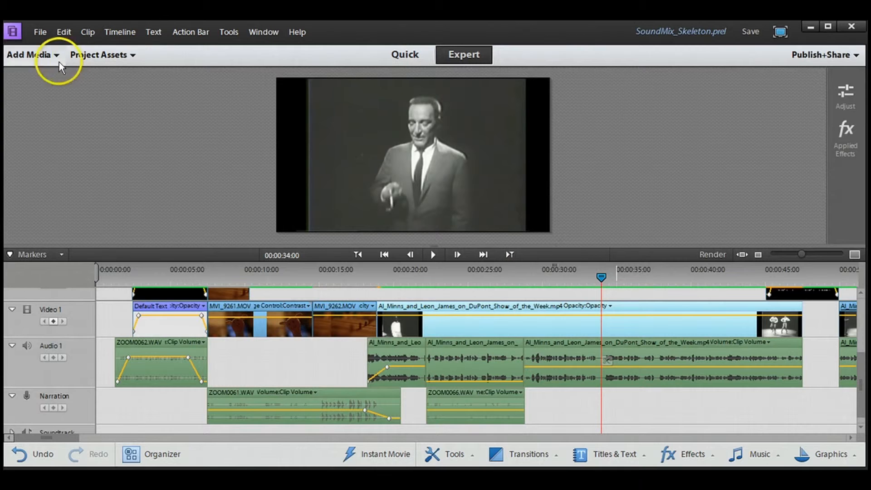
# Step: Open ZOOM0068.WAV for preview, place its marked section on the Narration track at 00:00:34:00 and close the preview
pyautogui.click(91, 56)
pyautogui.doubleClick(143, 209)
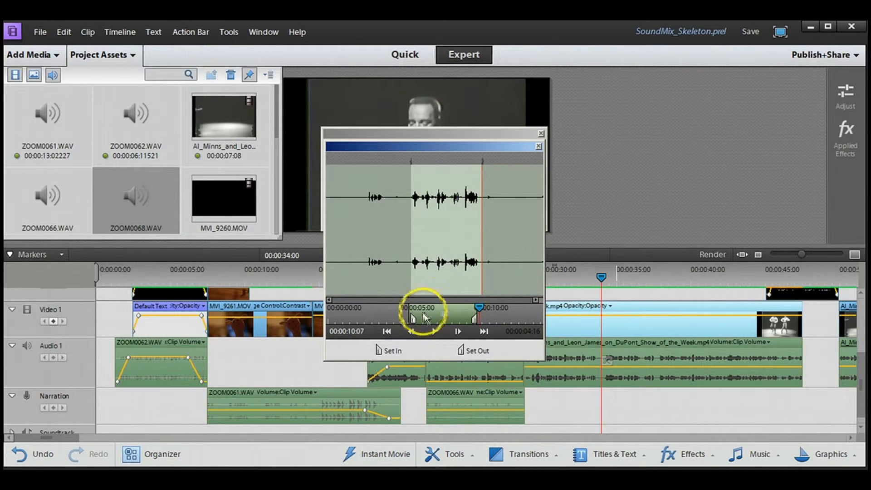
pyautogui.moveTo(496, 146); pyautogui.dragTo(741, 76)
pyautogui.moveTo(725, 237); pyautogui.dragTo(669, 241)
pyautogui.click(634, 278)
pyautogui.moveTo(676, 186); pyautogui.dragTo(598, 425)
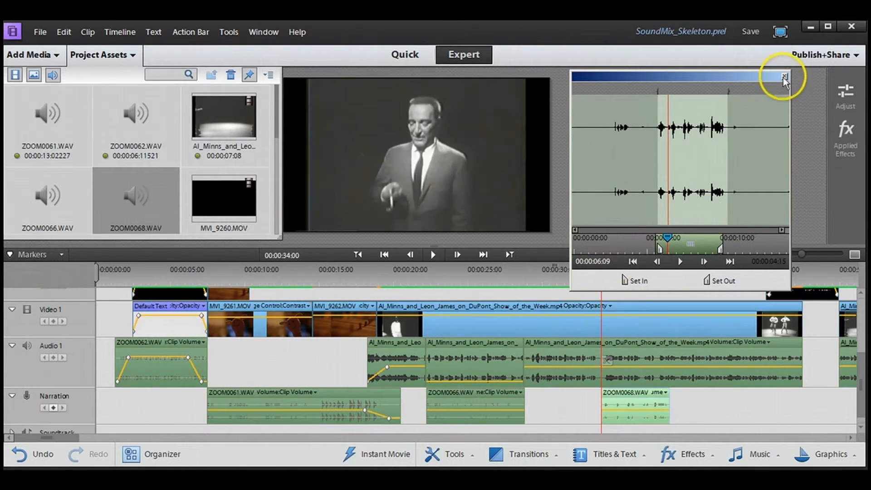
pyautogui.click(784, 76)
# Step: Move the ZOOM0068.WAV clip on the Narration track slightly later to start at 00:00:34:02
pyautogui.moveTo(600, 278); pyautogui.dragTo(605, 277)
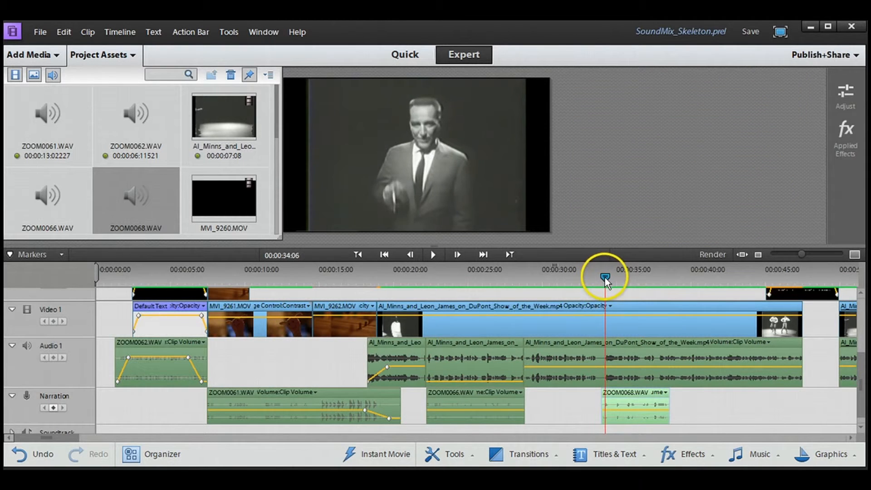
pyautogui.press('=')
pyautogui.click(487, 385)
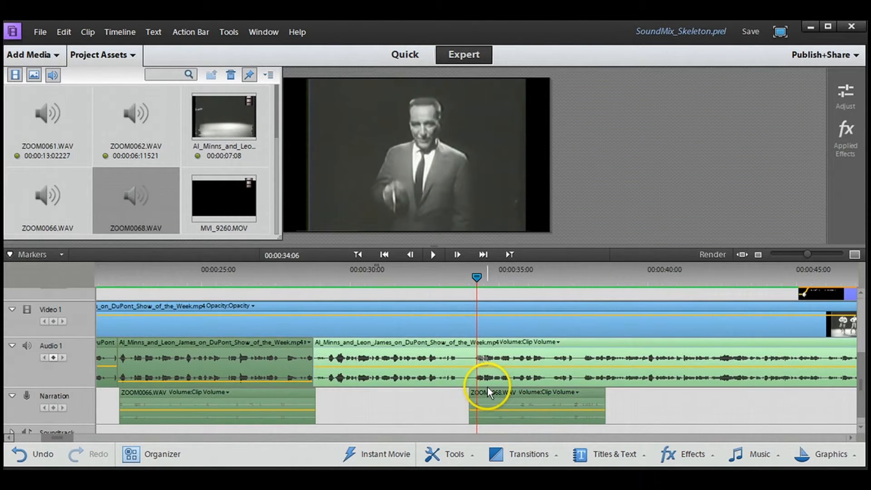
pyautogui.press('=')
pyautogui.moveTo(484, 393); pyautogui.dragTo(489, 391)
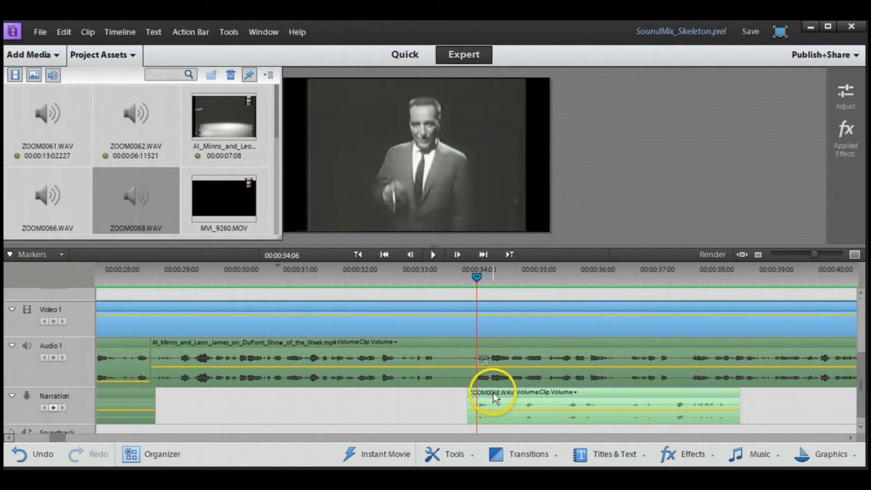
# Step: Play back the transition into the ZOOM0068.WAV clip against the host's audio
pyautogui.click(475, 277)
pyautogui.press('space')
pyautogui.click(456, 276)
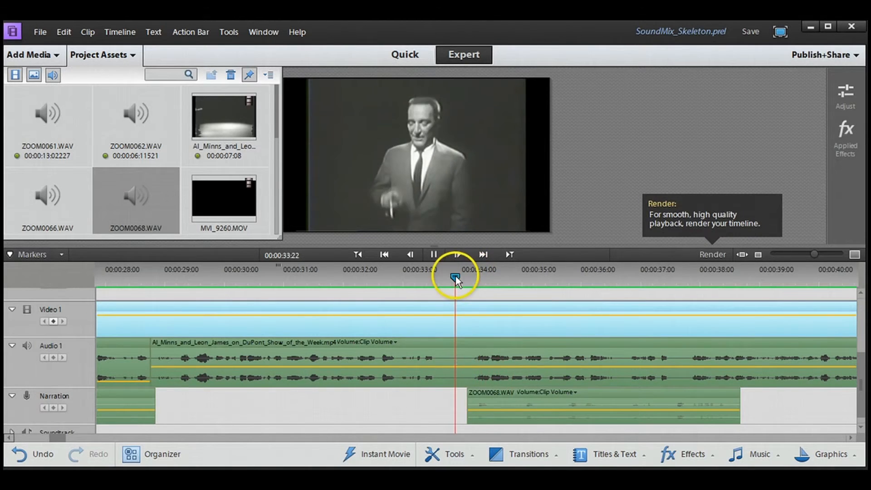
# Step: Split the Audio 1 clip at 00:00:34:02, lower the volume of the part after the cut almost to silence and play it back
pyautogui.click(470, 279)
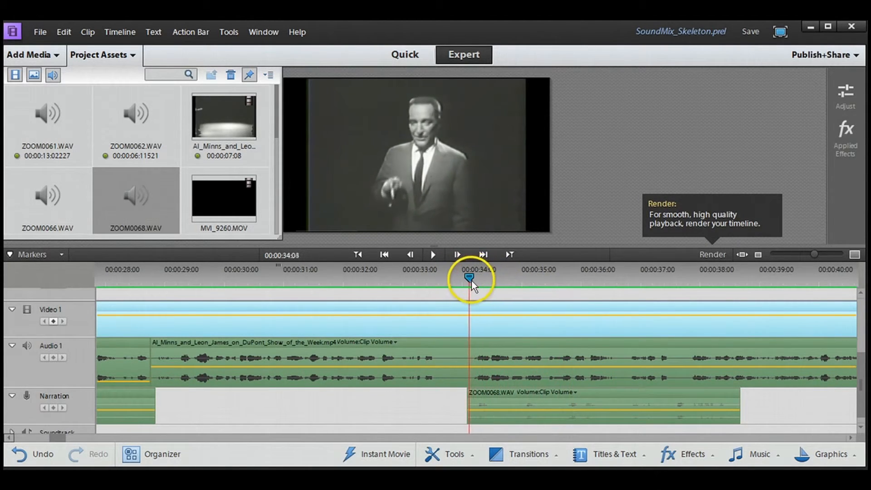
pyautogui.click(479, 339)
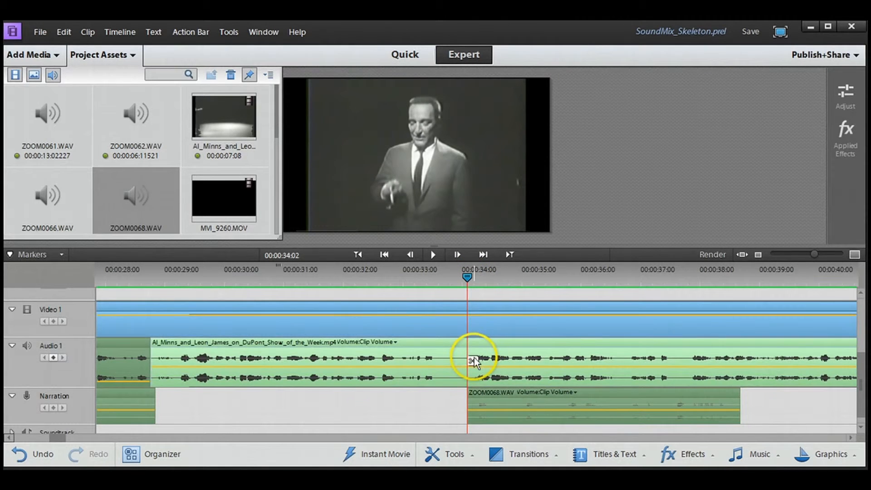
pyautogui.click(474, 359)
pyautogui.click(495, 374)
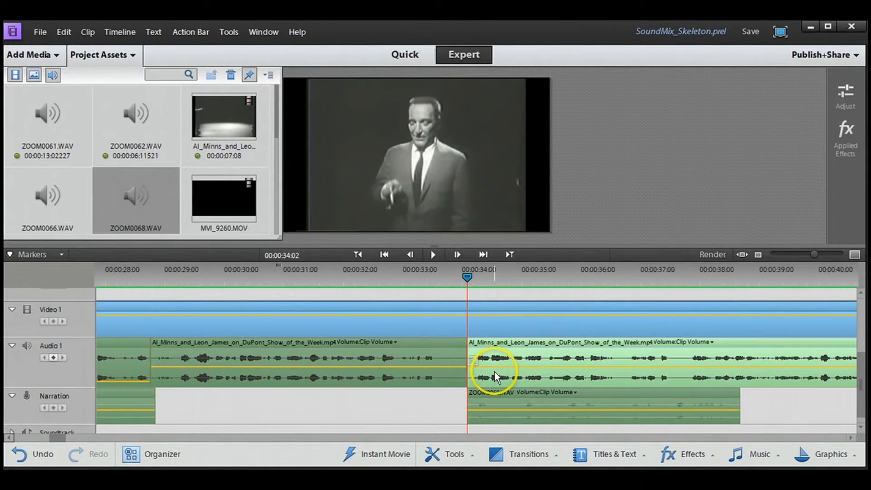
pyautogui.press('space')
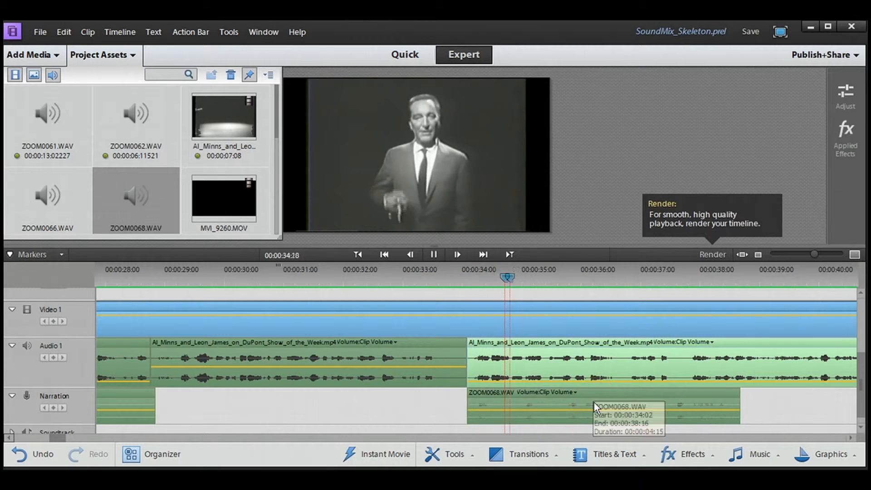
# Step: Split the ZOOM0068.WAV narration clip at 00:00:37:13 and move its second part slightly later, leaving a short gap
pyautogui.press('-')
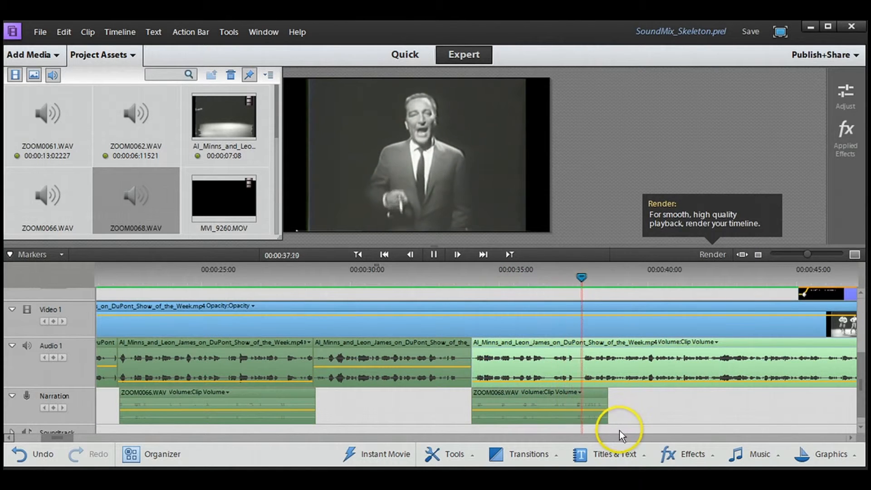
pyautogui.click(653, 323)
pyautogui.moveTo(606, 276); pyautogui.dragTo(574, 290)
pyautogui.click(591, 394)
pyautogui.click(580, 362)
pyautogui.moveTo(588, 385); pyautogui.dragTo(601, 398)
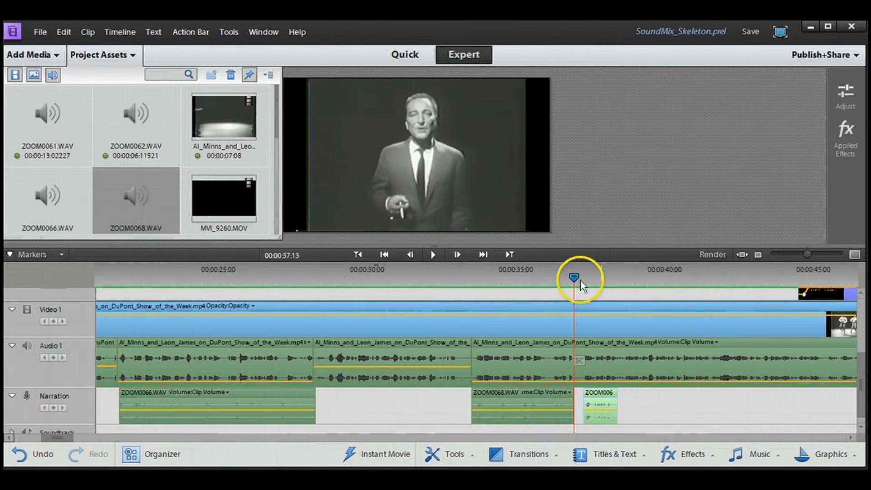
# Step: Play back past the end of the ZOOM0068.WAV narration and split the Audio 1 clip at 00:00:39:01
pyautogui.press('space')
pyautogui.click(639, 320)
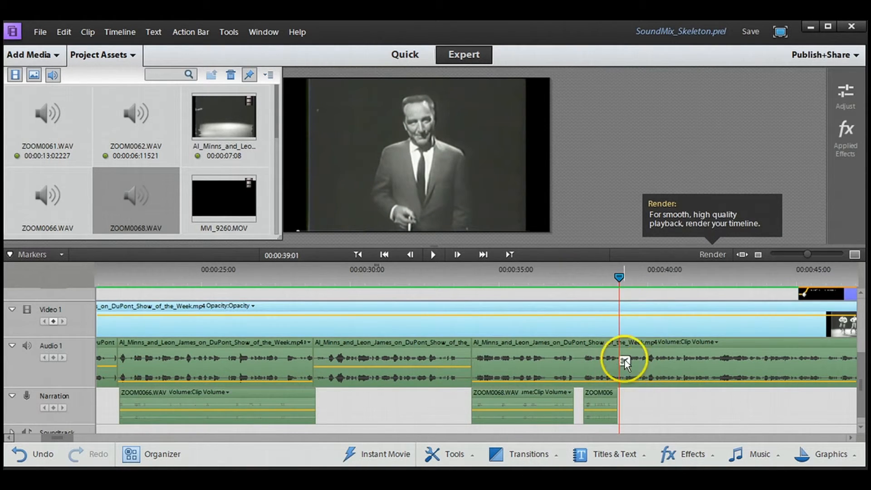
pyautogui.click(625, 360)
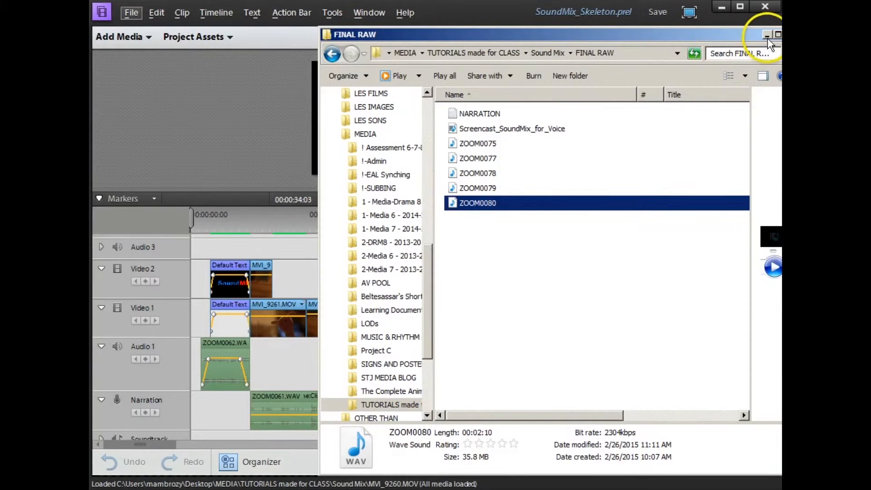
# Step: Dismiss the FINAL RAW folder window and switch back to the SoundMix_Skeleton project in Premiere Elements
pyautogui.click(767, 36)
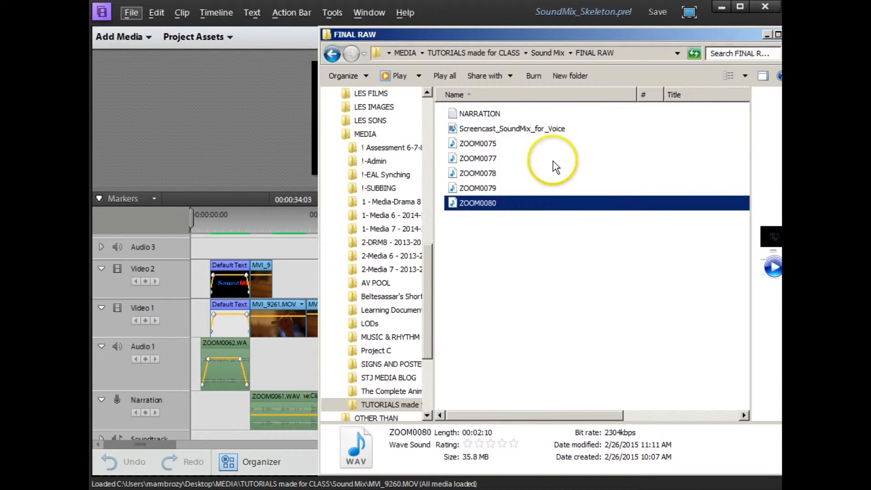
pyautogui.hotkey('alt', 'Tab')
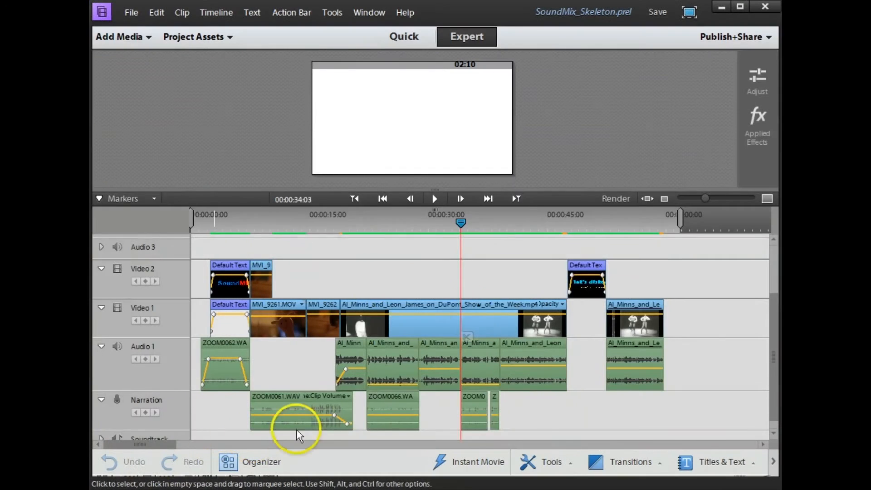
pyautogui.click(482, 291)
pyautogui.click(495, 307)
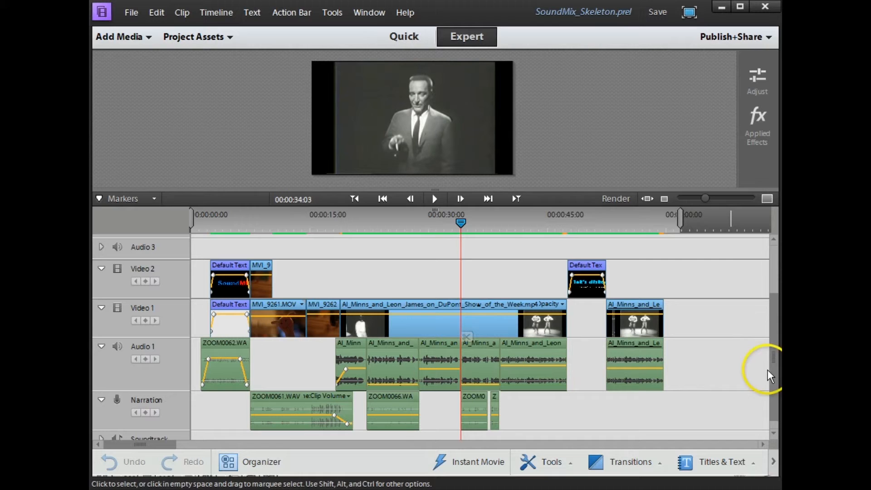
# Step: Place the playhead at 00:00:23:05 within the ZOOM0066.WAV clip and increase the Narration track's height
pyautogui.moveTo(772, 281); pyautogui.dragTo(776, 327)
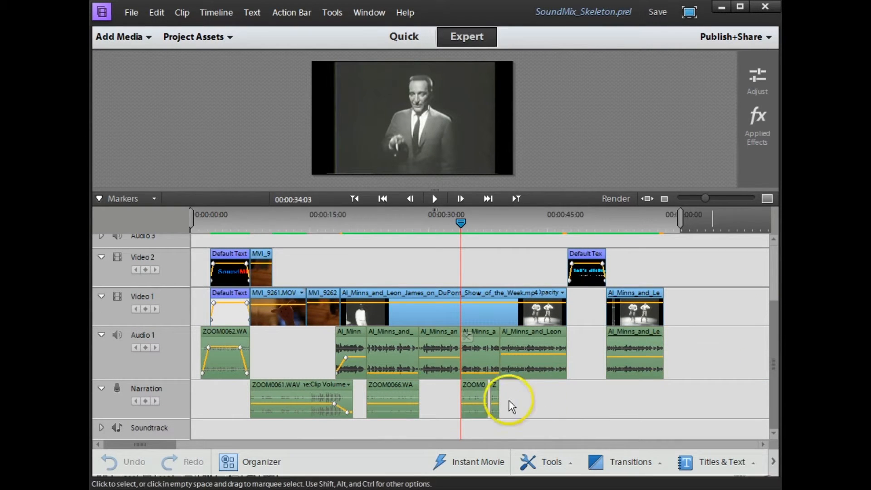
pyautogui.moveTo(461, 223); pyautogui.dragTo(374, 228)
pyautogui.press('=')
pyautogui.press('=')
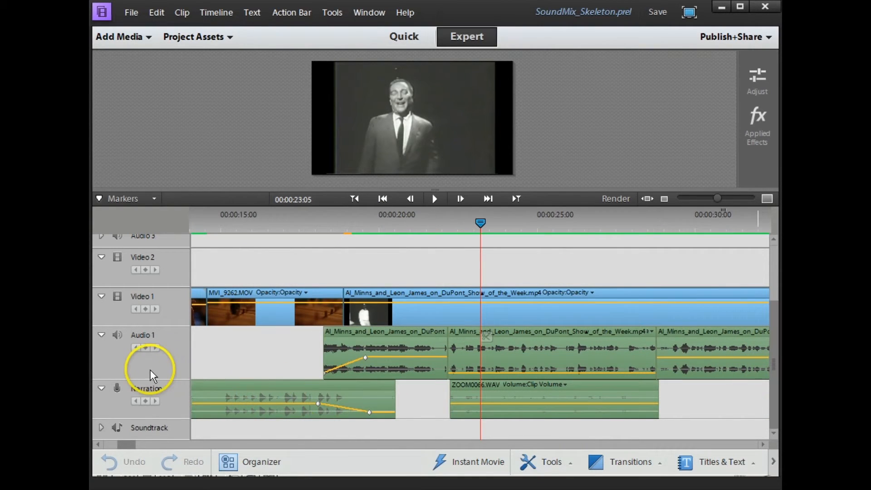
pyautogui.moveTo(161, 381); pyautogui.dragTo(169, 347)
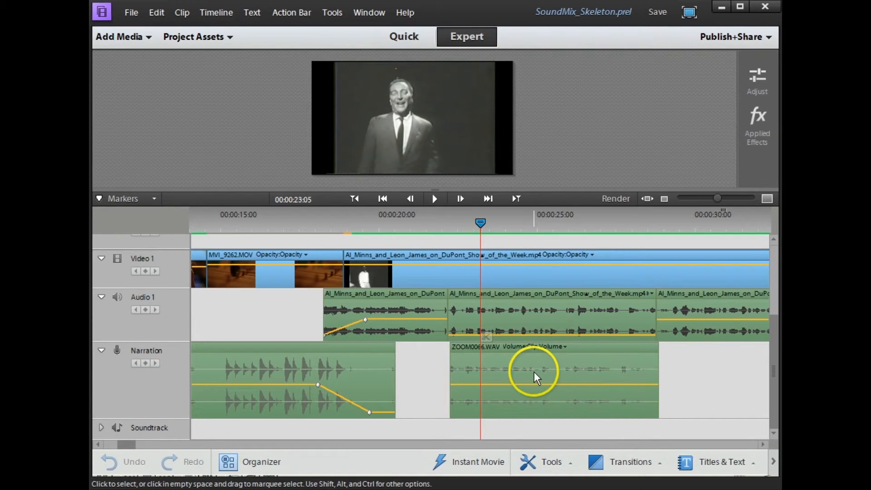
# Step: Set the audio gain of the ZOOM0066.WAV narration clip to 6 dB and scrub through it to 00:00:25:22
pyautogui.rightClick(606, 344)
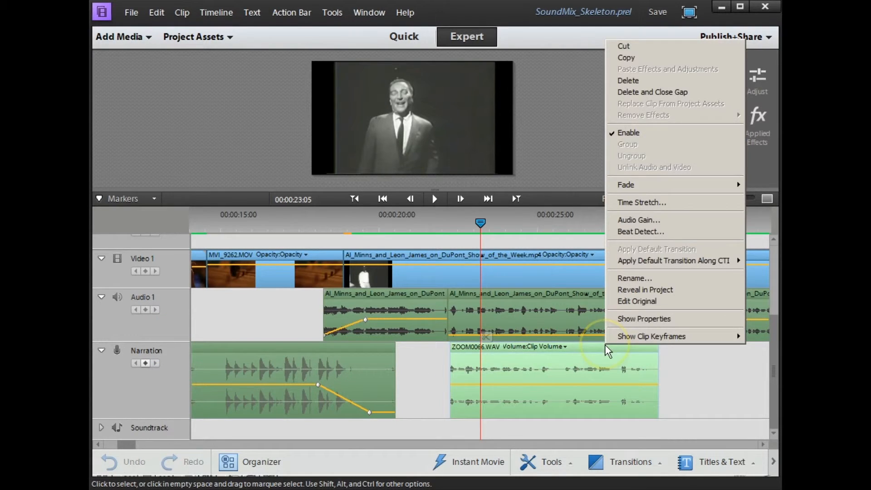
pyautogui.click(641, 220)
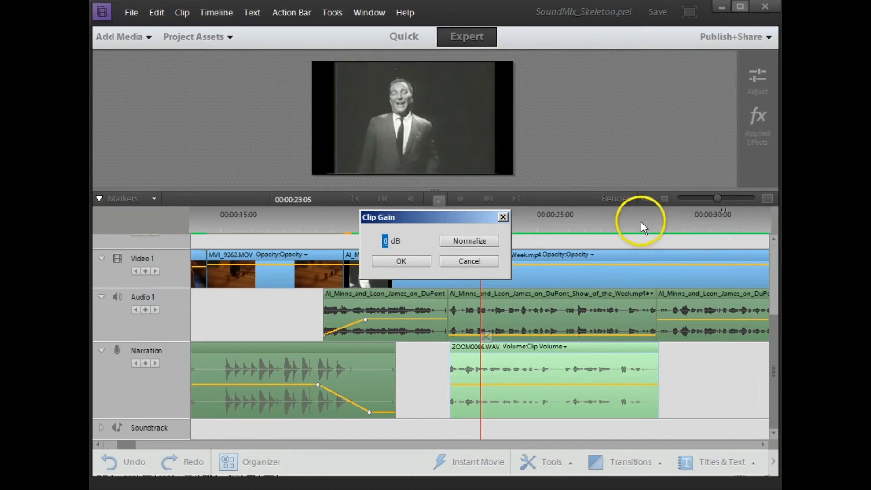
pyautogui.click(384, 241)
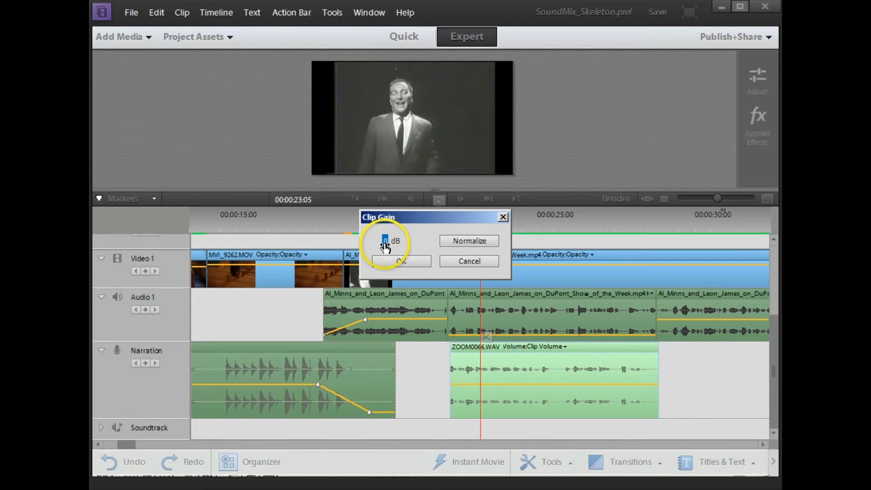
pyautogui.write('6')
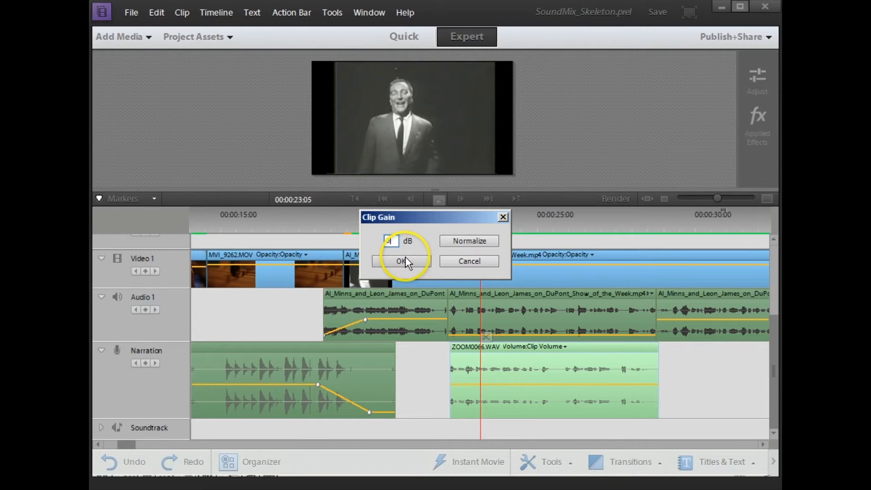
pyautogui.click(396, 259)
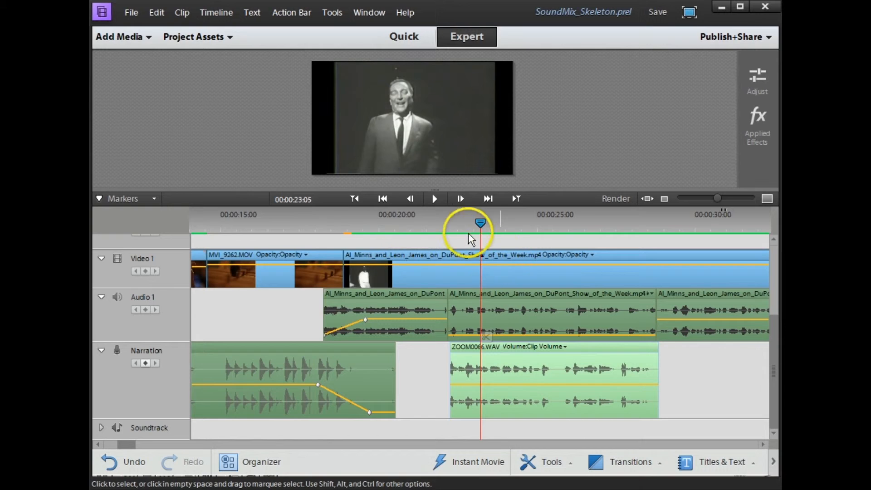
pyautogui.moveTo(480, 223); pyautogui.dragTo(564, 245)
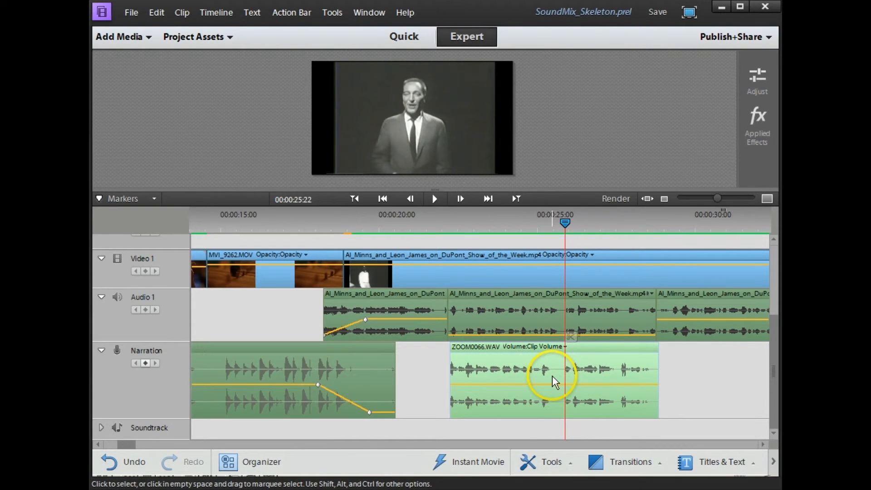
# Step: Set the audio gain of the final dance clip, around 00:00:53:12, to 40 dB and lower its volume line slightly
pyautogui.press('-')
pyautogui.press('-')
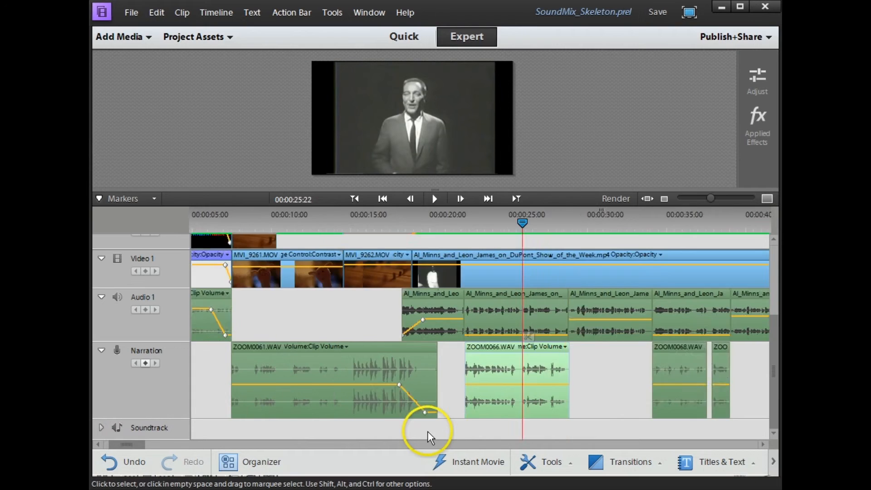
pyautogui.click(614, 218)
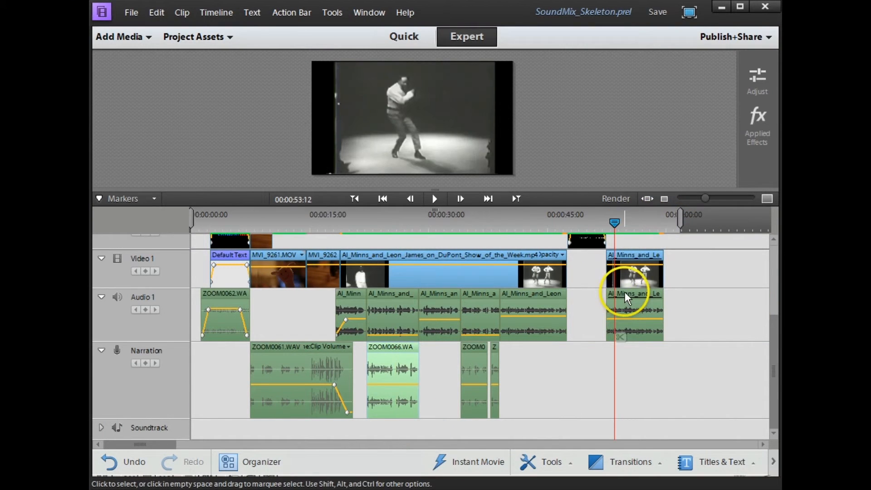
pyautogui.rightClick(622, 292)
pyautogui.click(615, 299)
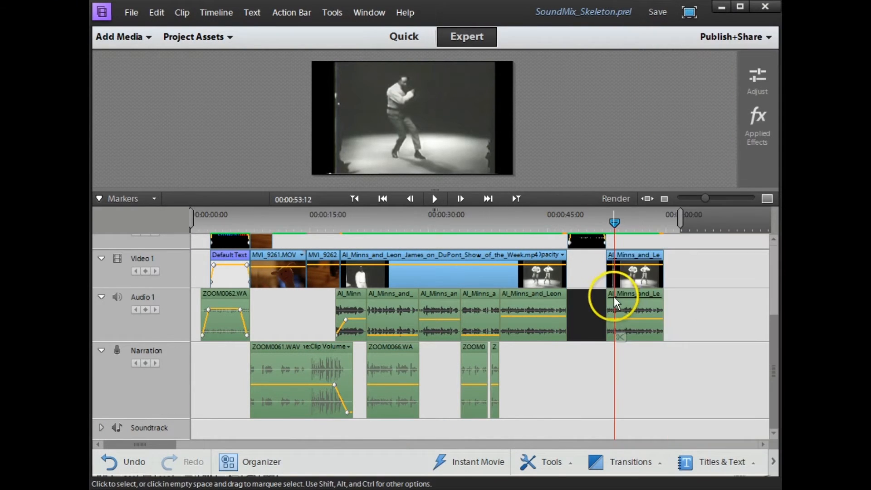
pyautogui.rightClick(622, 292)
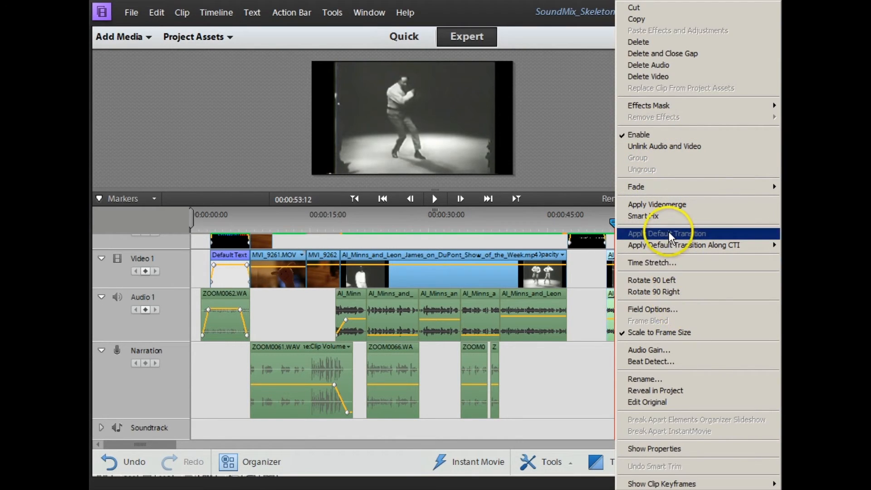
pyautogui.click(579, 353)
pyautogui.rightClick(638, 291)
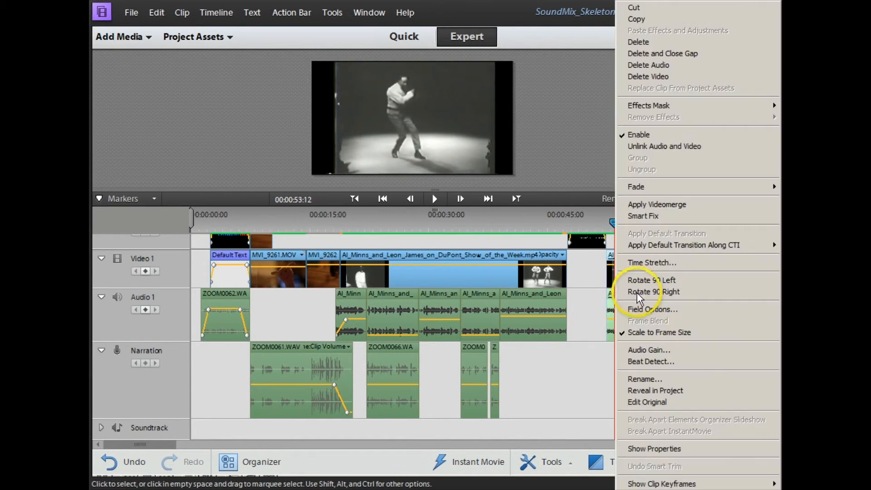
pyautogui.click(692, 350)
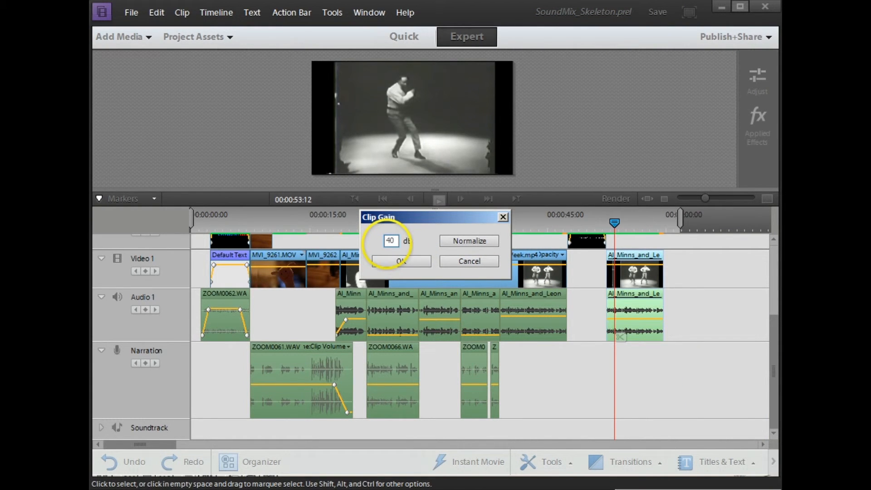
pyautogui.click(388, 262)
pyautogui.click(638, 303)
pyautogui.click(389, 263)
pyautogui.click(638, 317)
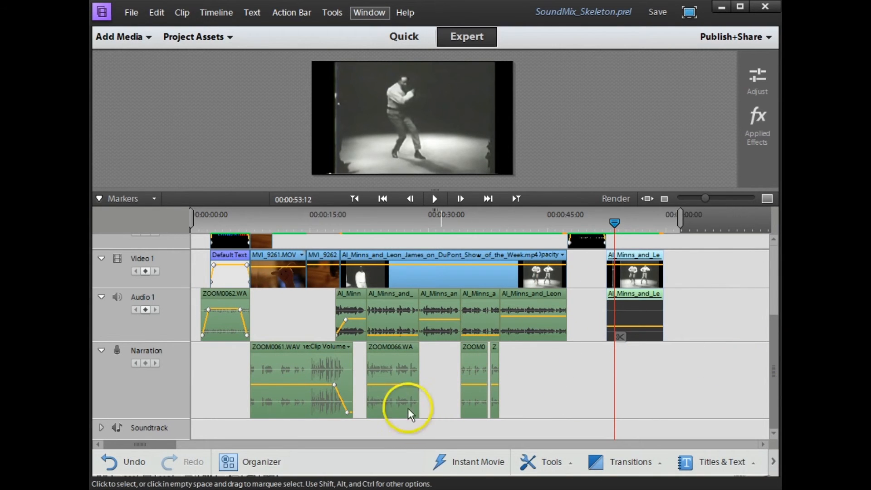
# Step: Reduce the Narration track's height and bring the early part of the timeline back into view
pyautogui.press('=')
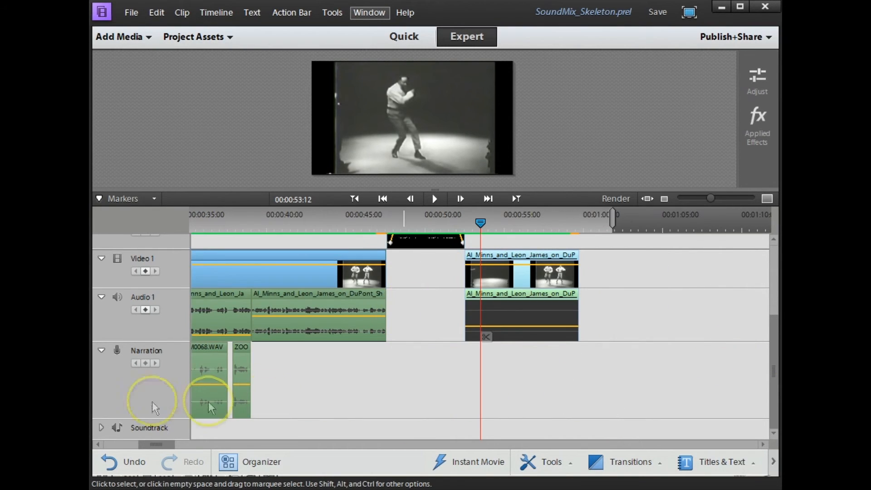
pyautogui.moveTo(150, 444); pyautogui.dragTo(116, 441)
pyautogui.moveTo(162, 339); pyautogui.dragTo(164, 366)
pyautogui.moveTo(144, 445); pyautogui.dragTo(140, 445)
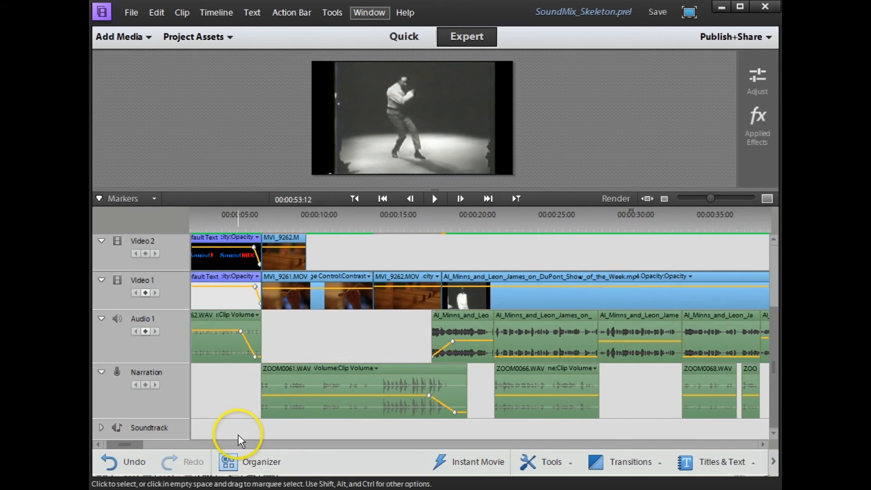
# Step: Show the Audio Meters and place them over the right end of the timeline
pyautogui.click(368, 11)
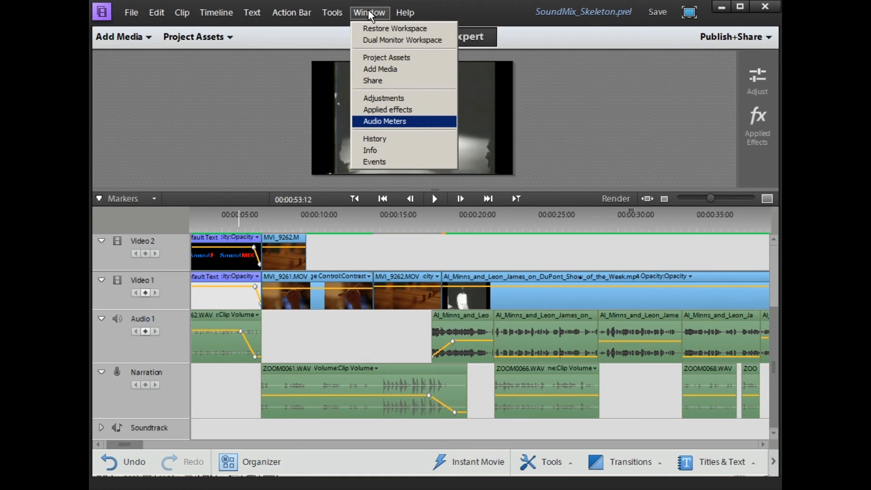
pyautogui.click(408, 122)
pyautogui.moveTo(430, 185); pyautogui.dragTo(738, 301)
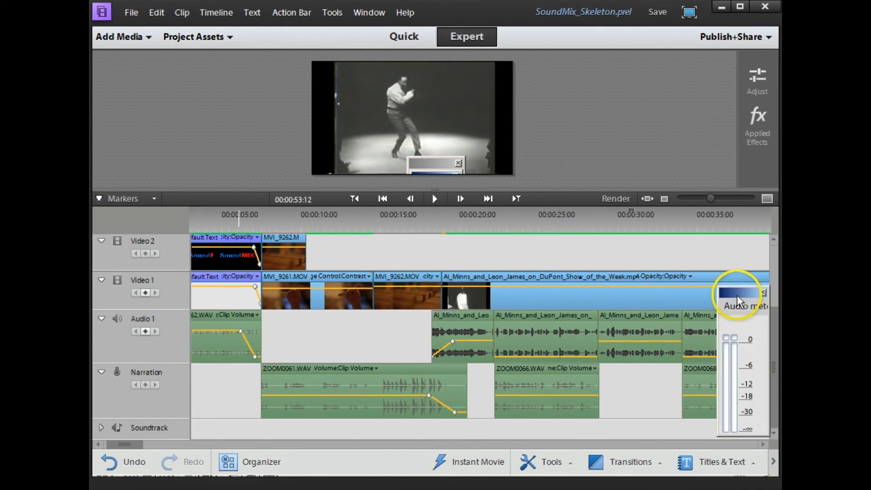
# Step: Play the timeline from near its beginning and then through the final dance clip while watching the audio meters
pyautogui.moveTo(708, 199); pyautogui.dragTo(706, 199)
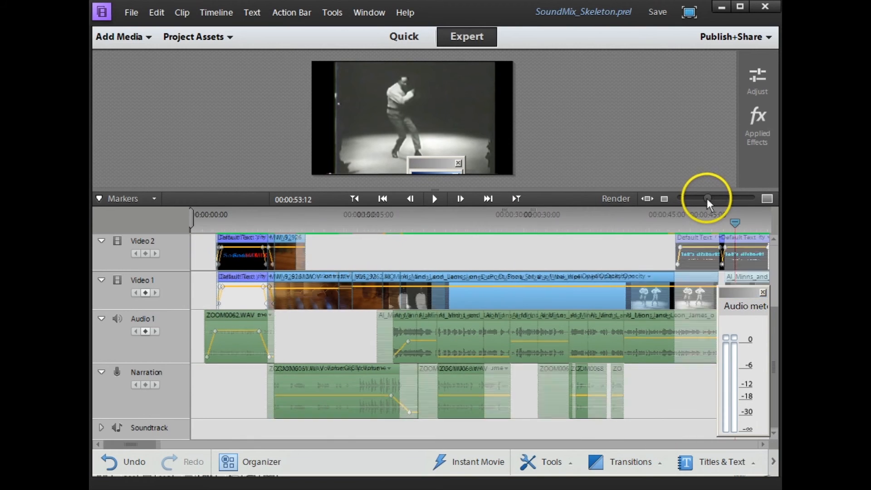
pyautogui.moveTo(231, 219); pyautogui.dragTo(203, 222)
pyautogui.press('space')
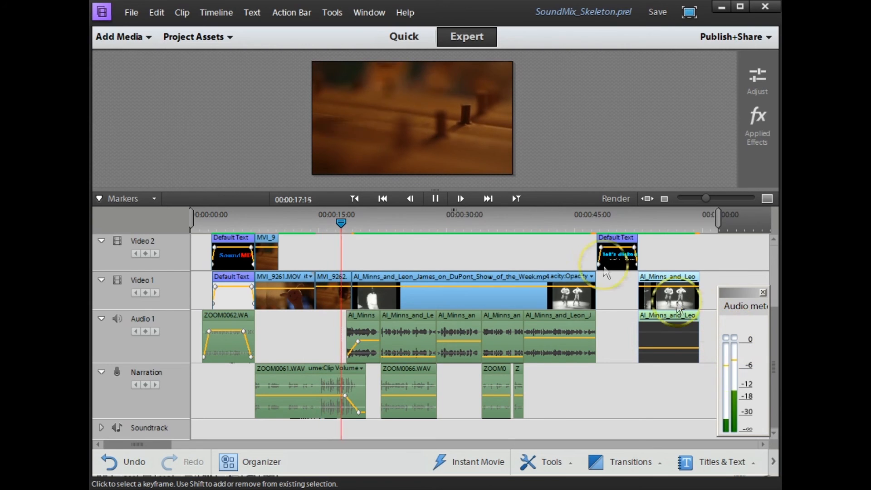
pyautogui.click(626, 221)
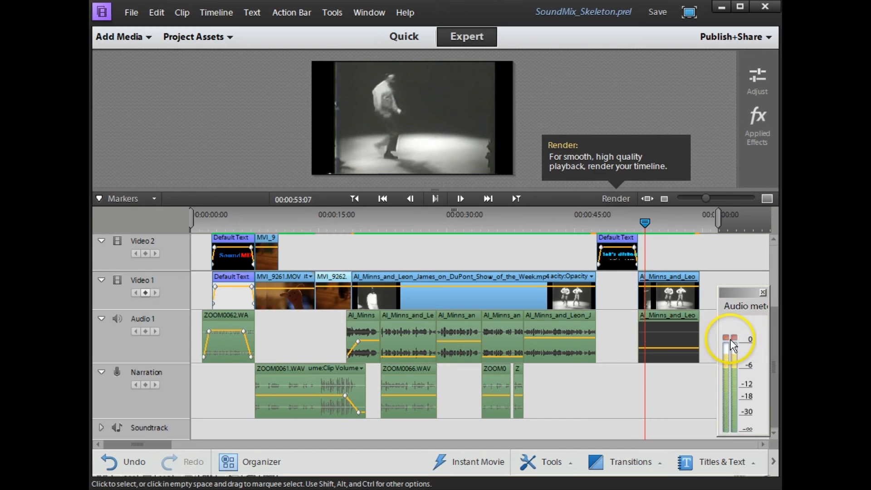
# Step: Lower the final dance clip's volume on Audio 1 to about -33 dB and play it back against the meters
pyautogui.press('space')
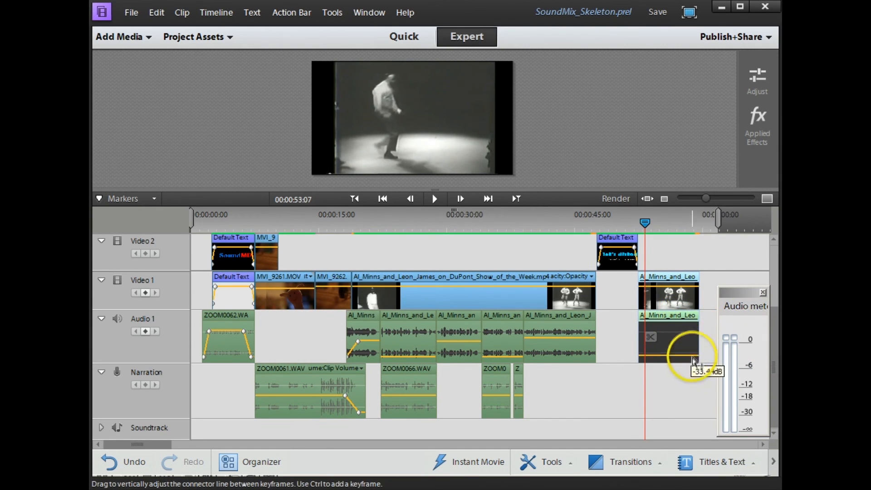
pyautogui.press('space')
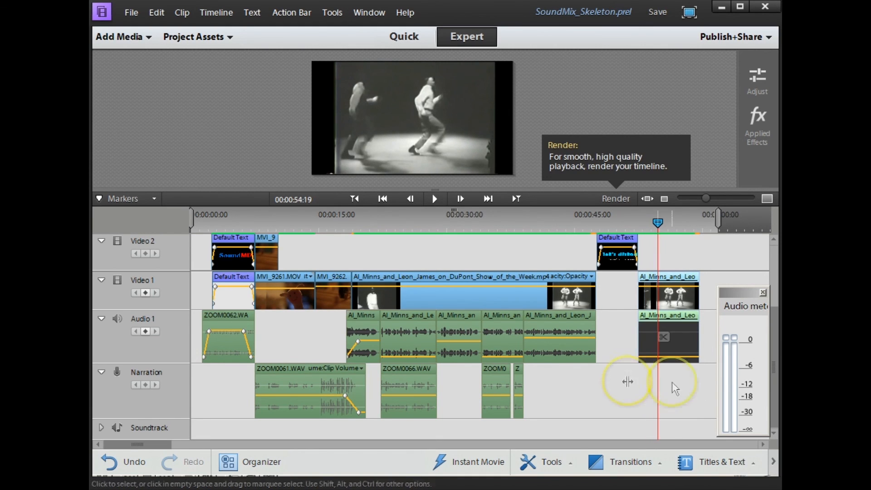
# Step: Move the playhead to 00:00:33:21, just before the first ZOOM0068.WAV clip
pyautogui.moveTo(515, 218); pyautogui.dragTo(480, 225)
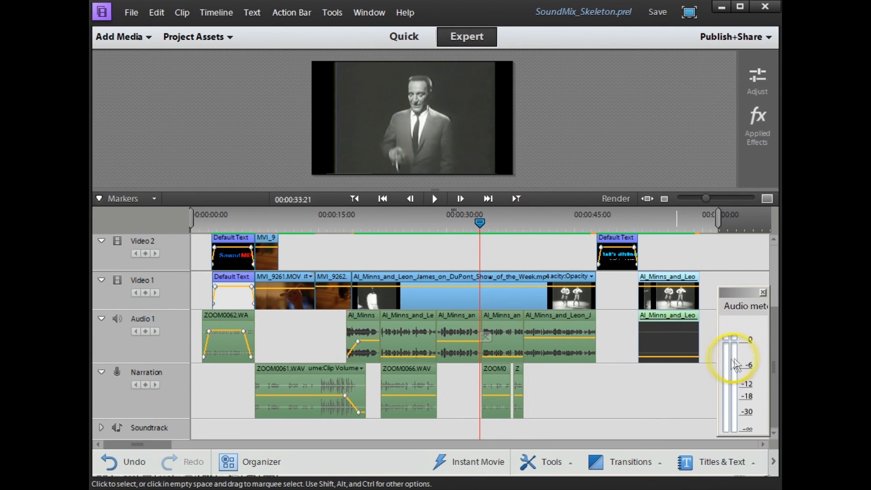